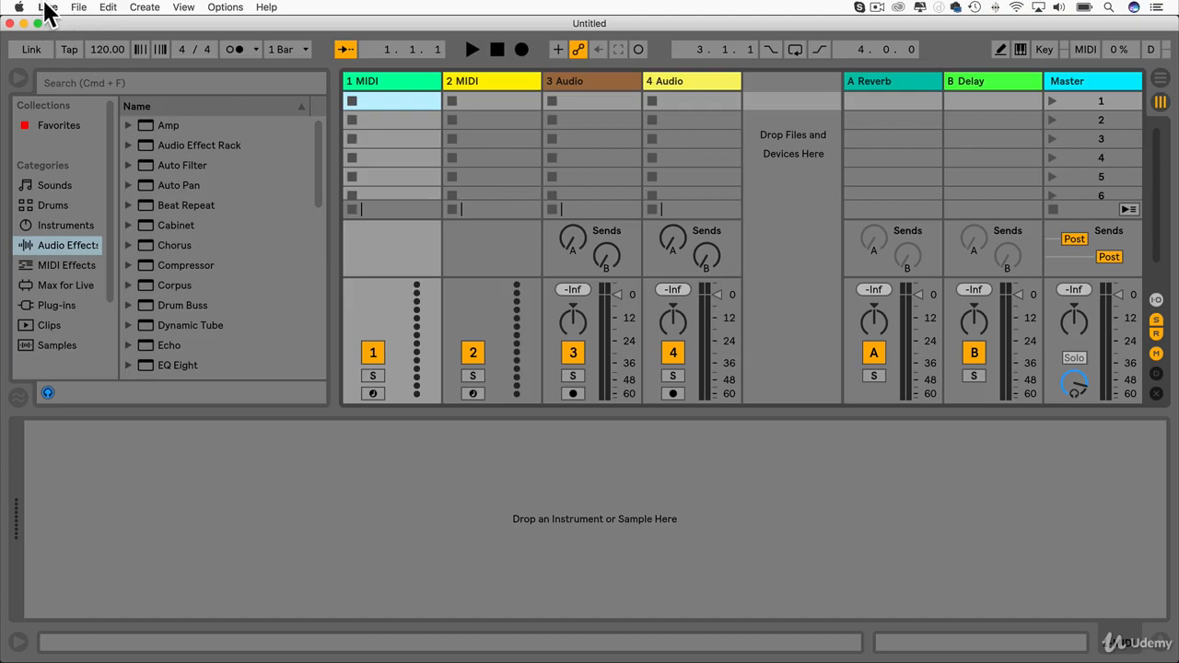
# Open Live's preferences and look through the licenses, recording, library, file, MIDI and audio settings.
pyautogui.click(46, 7)
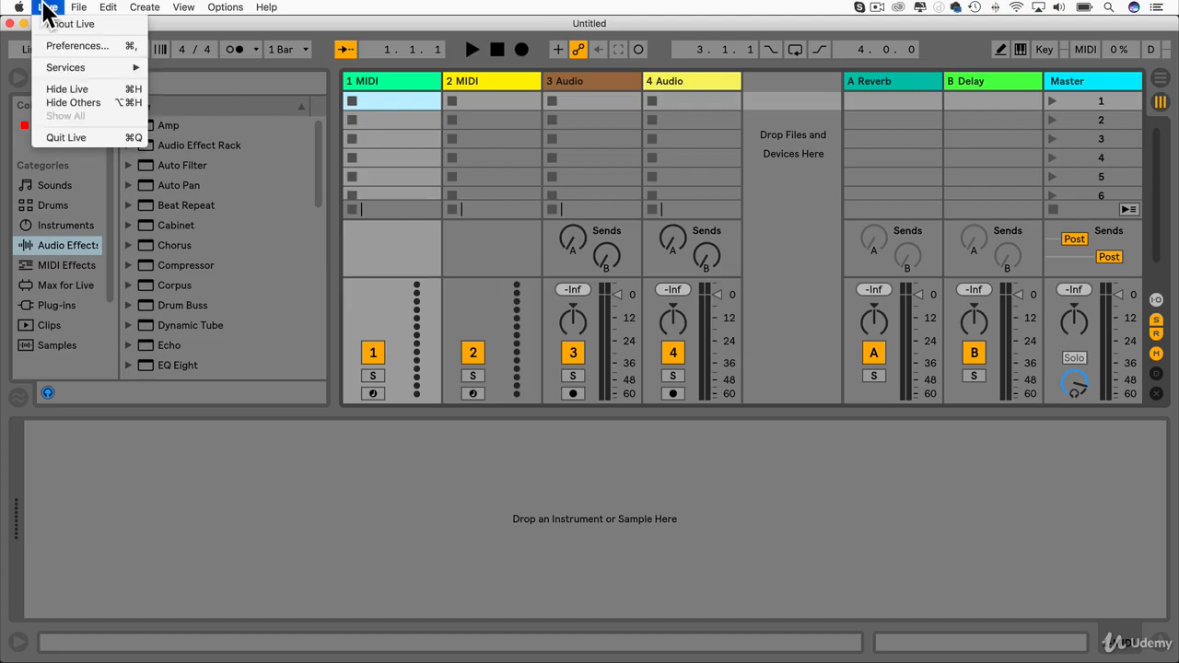
pyautogui.click(71, 46)
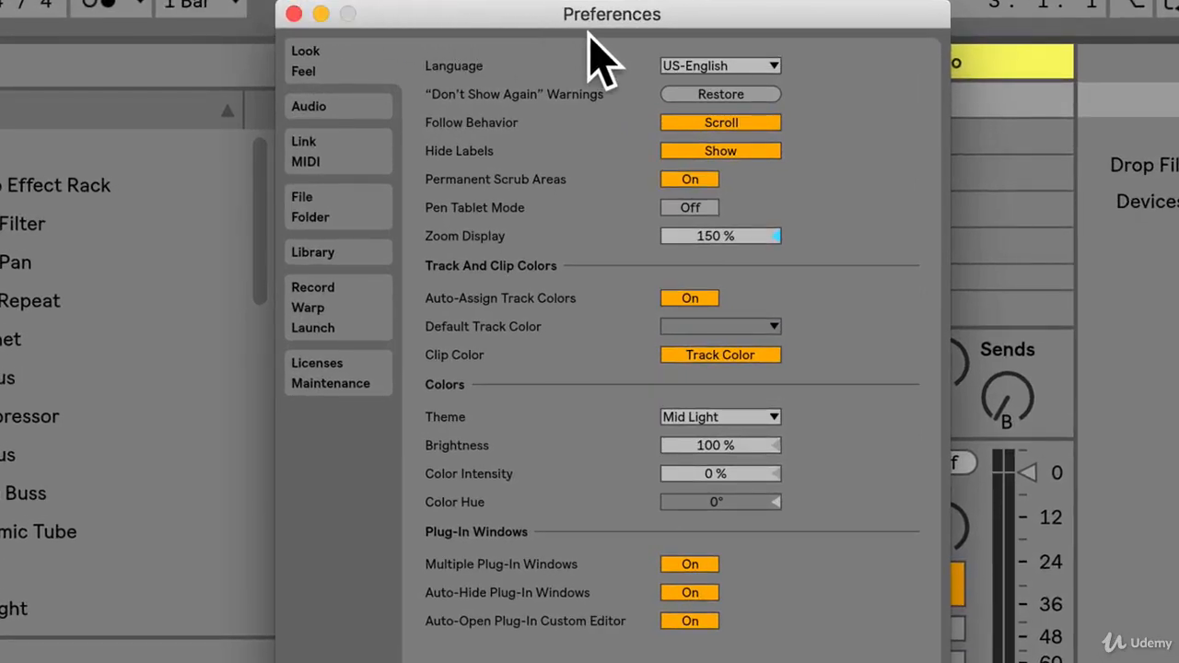
pyautogui.click(326, 382)
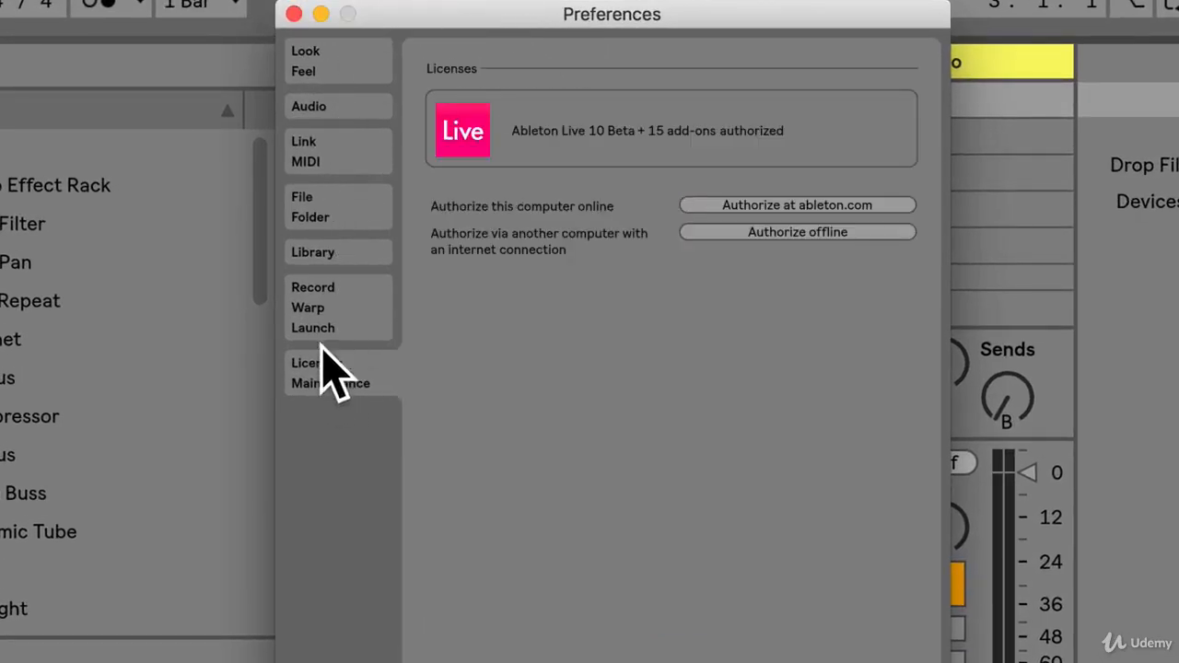
pyautogui.click(323, 304)
pyautogui.click(322, 252)
pyautogui.click(322, 207)
pyautogui.click(323, 151)
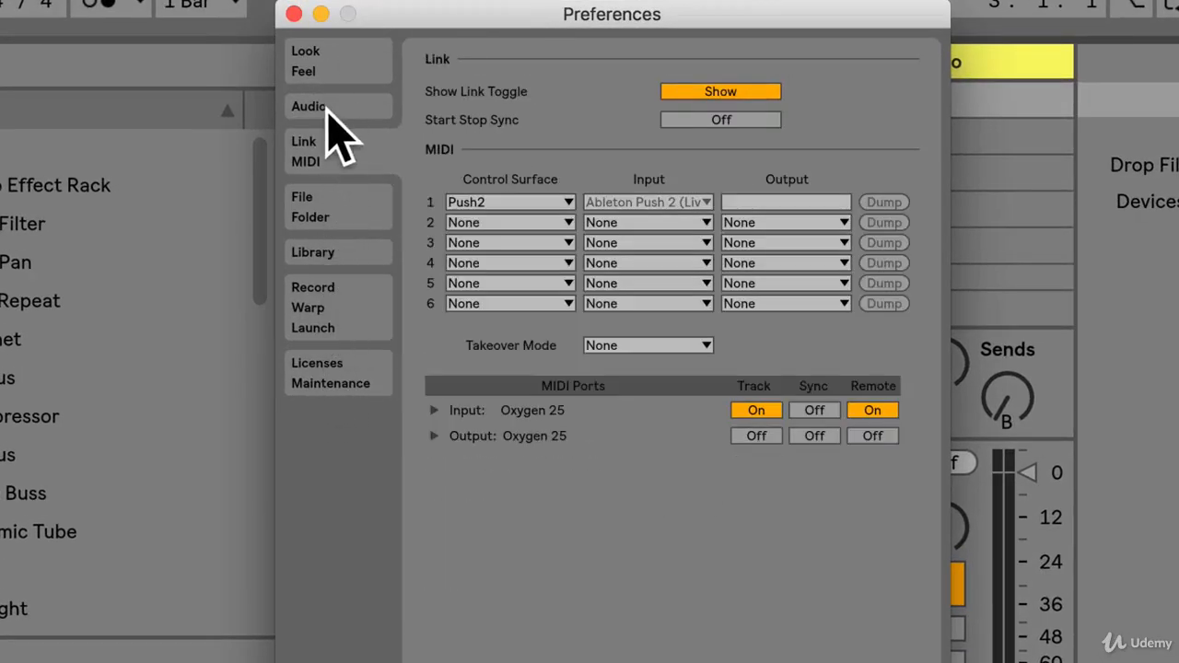
pyautogui.click(317, 106)
# Set the Zoom Display to 151 % in the look and feel preferences.
pyautogui.click(322, 57)
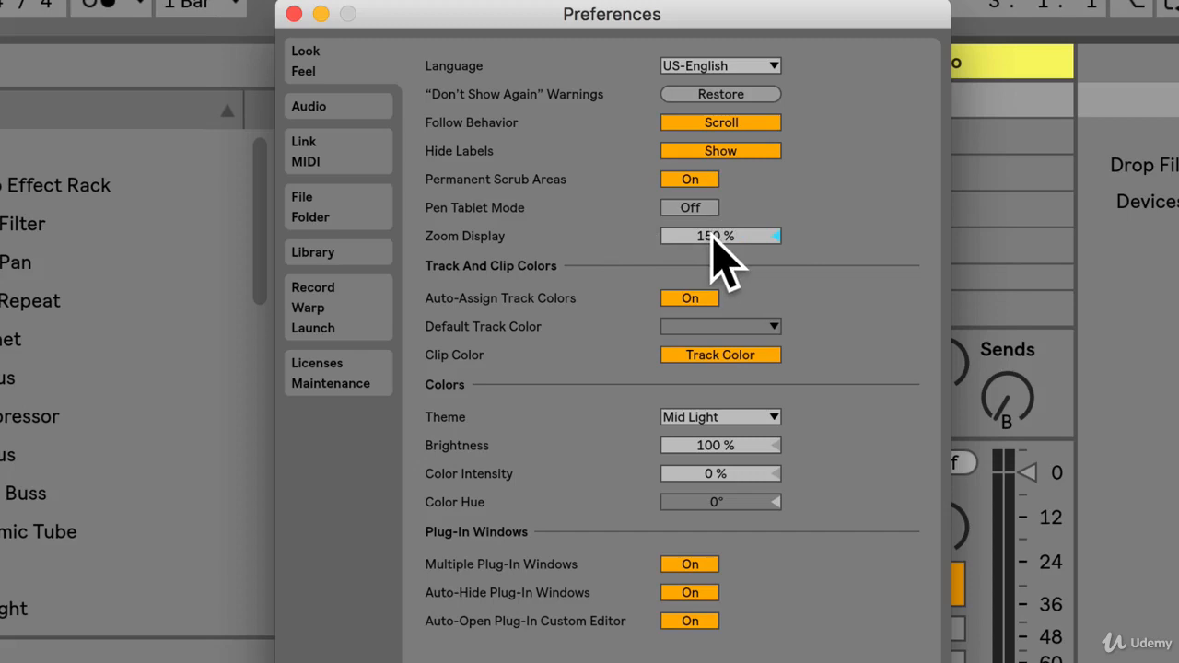
pyautogui.moveTo(714, 239)
pyautogui.mouseDown()
pyautogui.moveTo(713, 334)
pyautogui.moveTo(713, 241)
pyautogui.mouseUp()
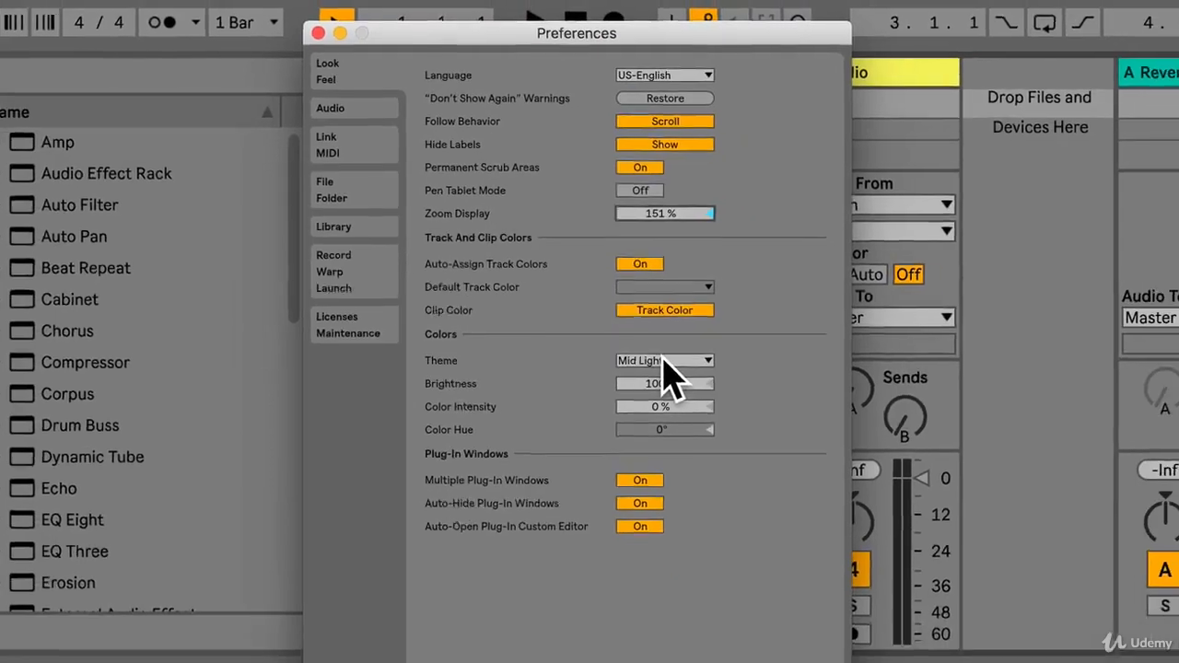
# Try the Light color theme, followed by the Live 9 theme.
pyautogui.click(700, 416)
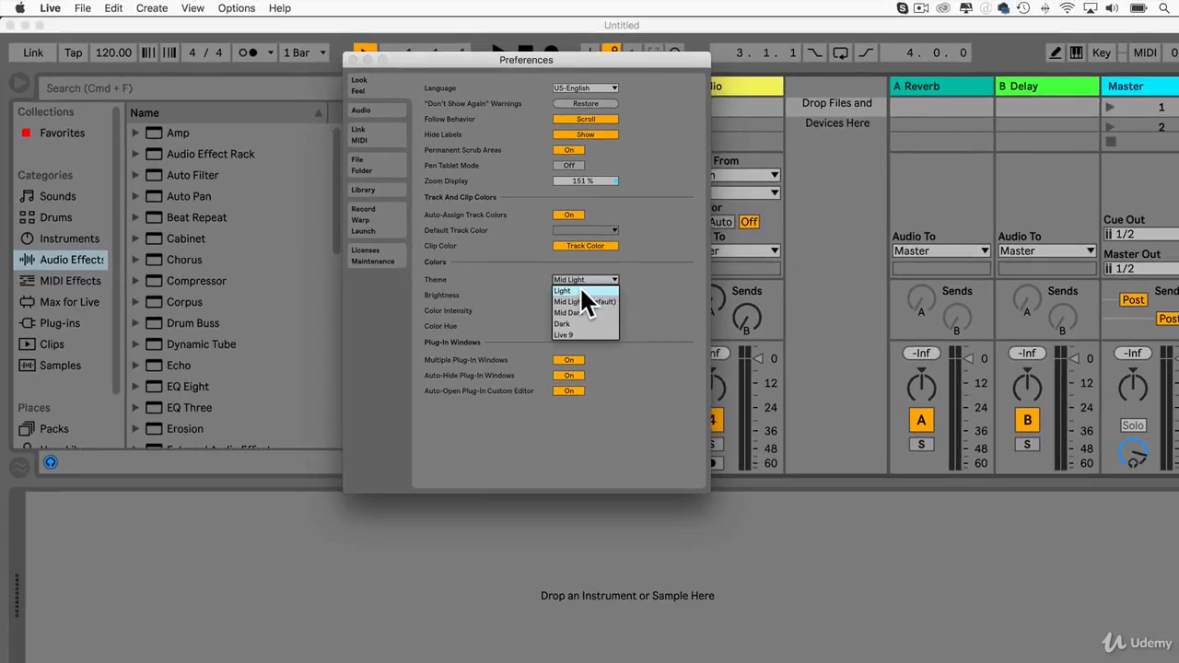
pyautogui.click(579, 289)
pyautogui.click(574, 278)
pyautogui.press('Escape')
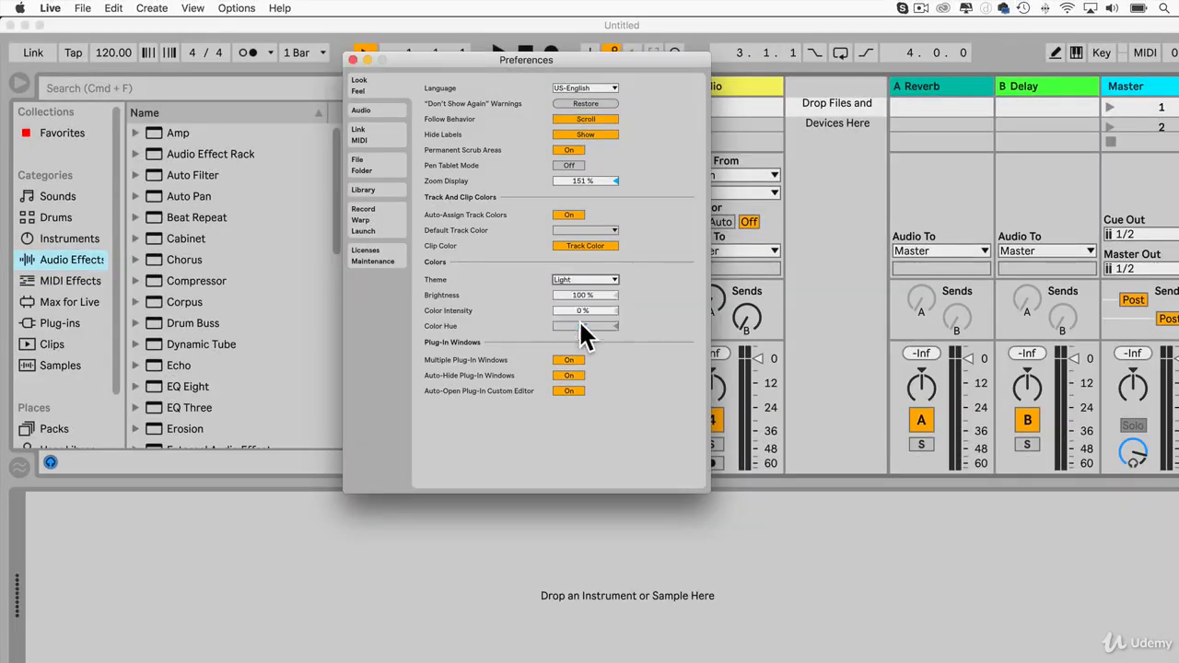
pyautogui.click(565, 278)
pyautogui.click(575, 334)
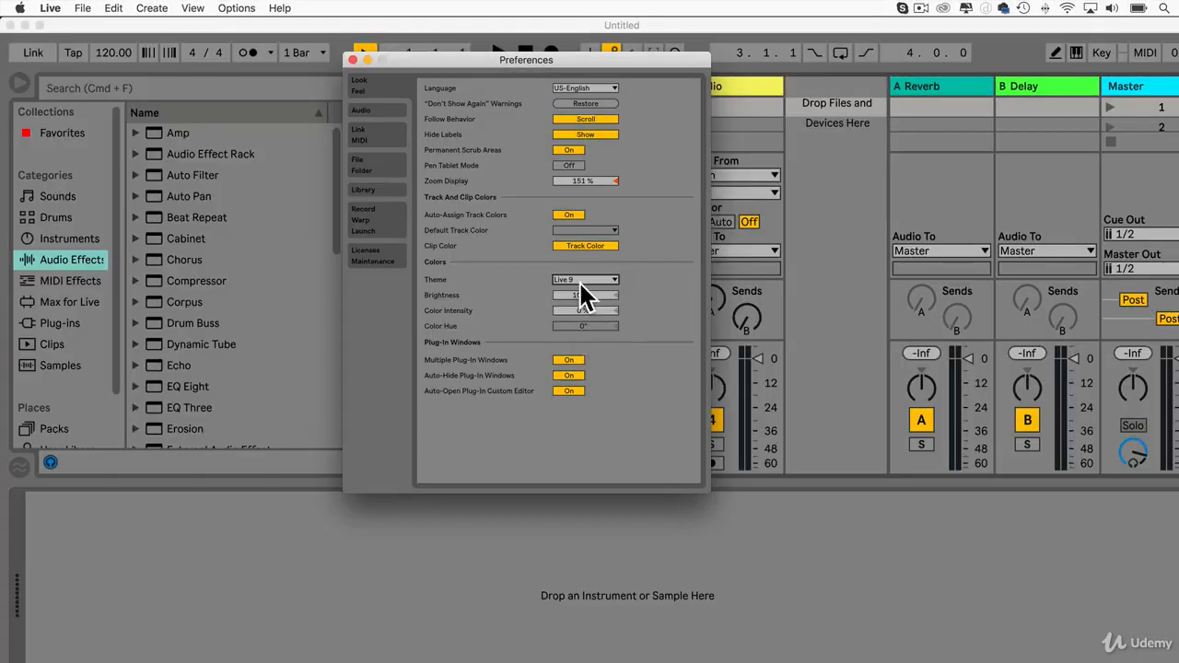
# Switch the color theme back to Light, and from there to Mid Light (Default).
pyautogui.click(580, 279)
pyautogui.click(576, 289)
pyautogui.click(577, 276)
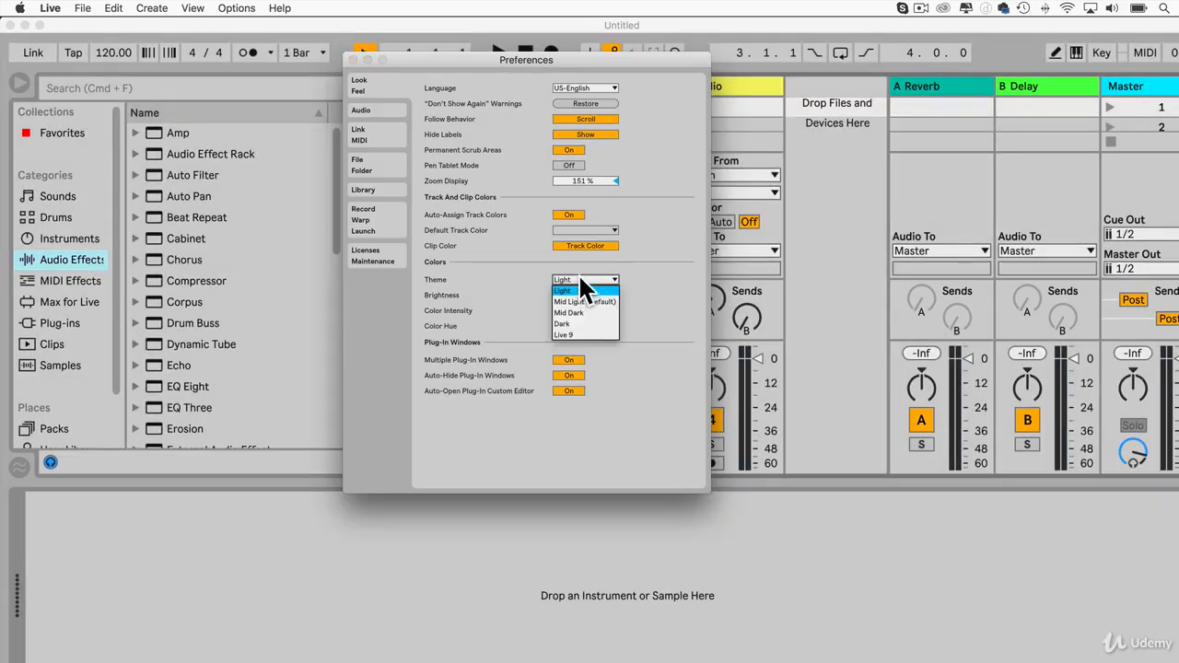
pyautogui.click(590, 296)
pyautogui.click(588, 277)
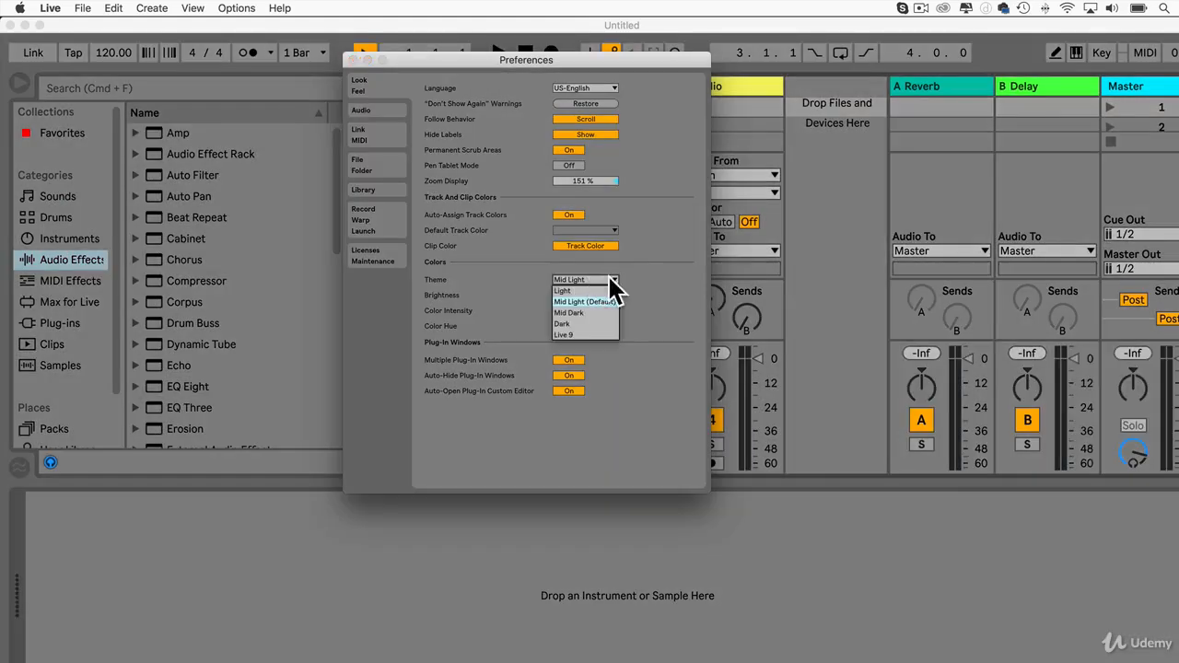
pyautogui.click(614, 277)
# Try the Live 9 and Dark color themes before restoring Mid Light (Default).
pyautogui.click(572, 278)
pyautogui.click(567, 334)
pyautogui.click(586, 279)
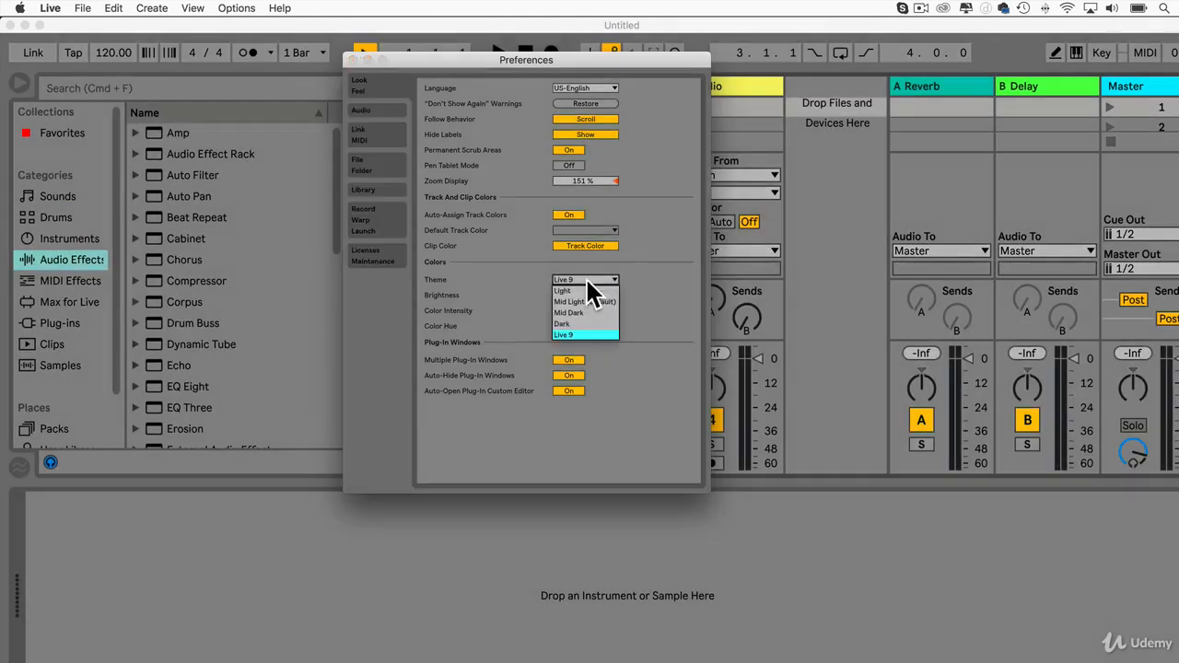
pyautogui.click(578, 323)
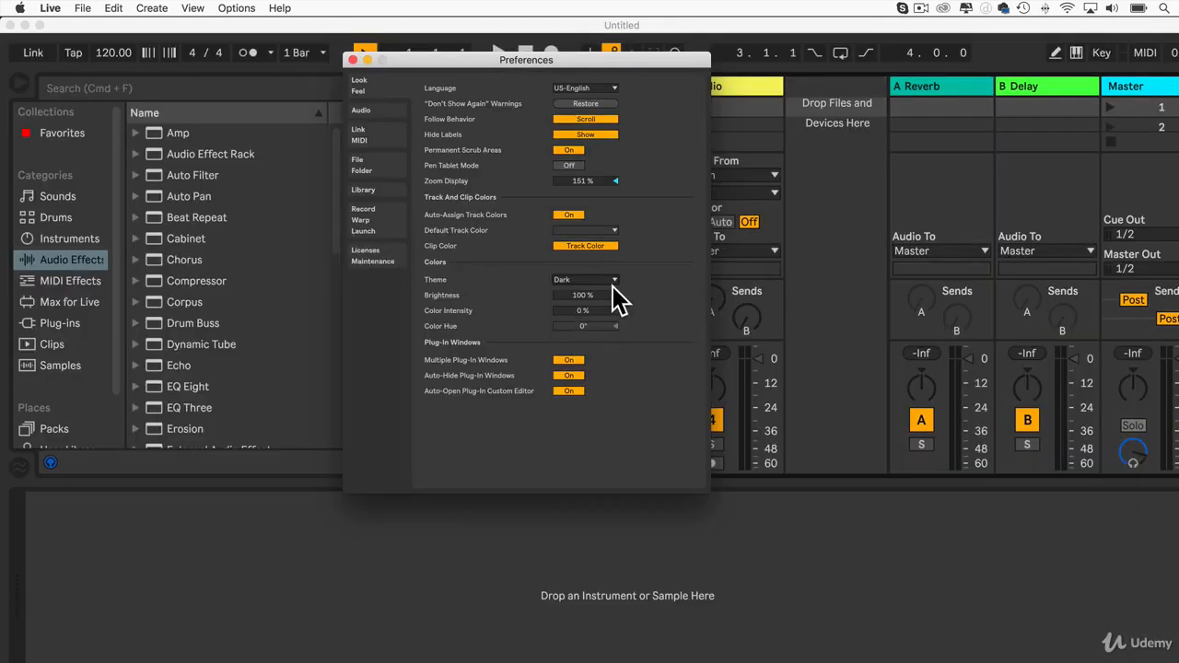
pyautogui.click(597, 279)
pyautogui.click(576, 301)
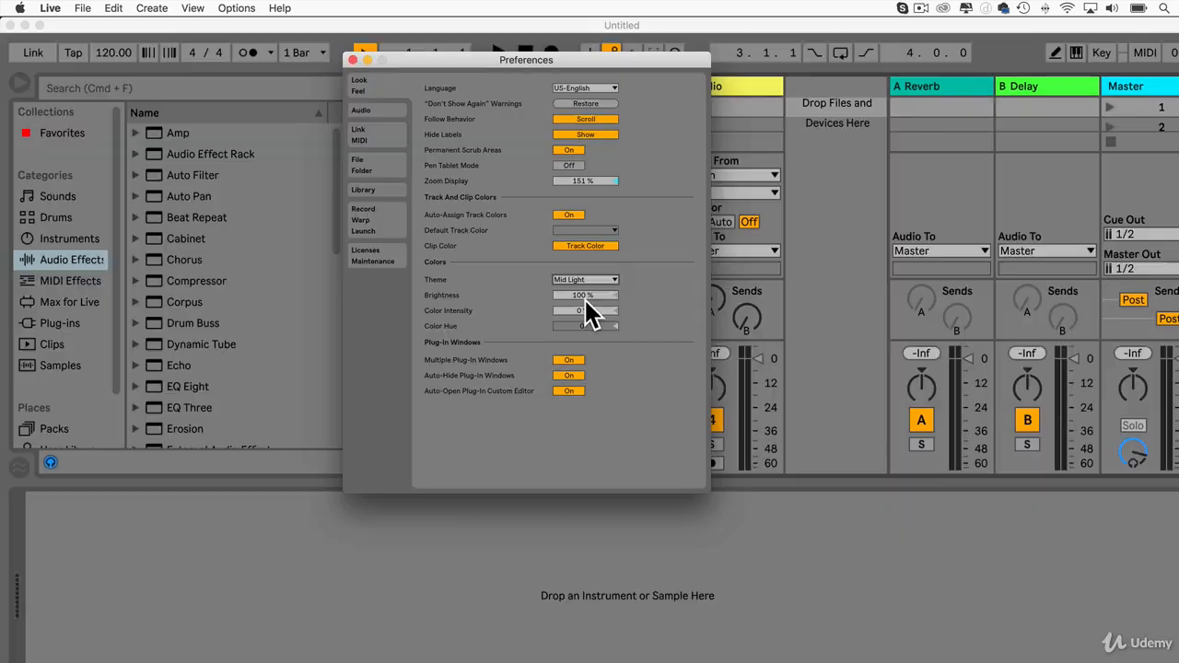
# Try a different interface brightness and reset it to 100 %.
pyautogui.moveTo(583, 296); pyautogui.dragTo(583, 203)
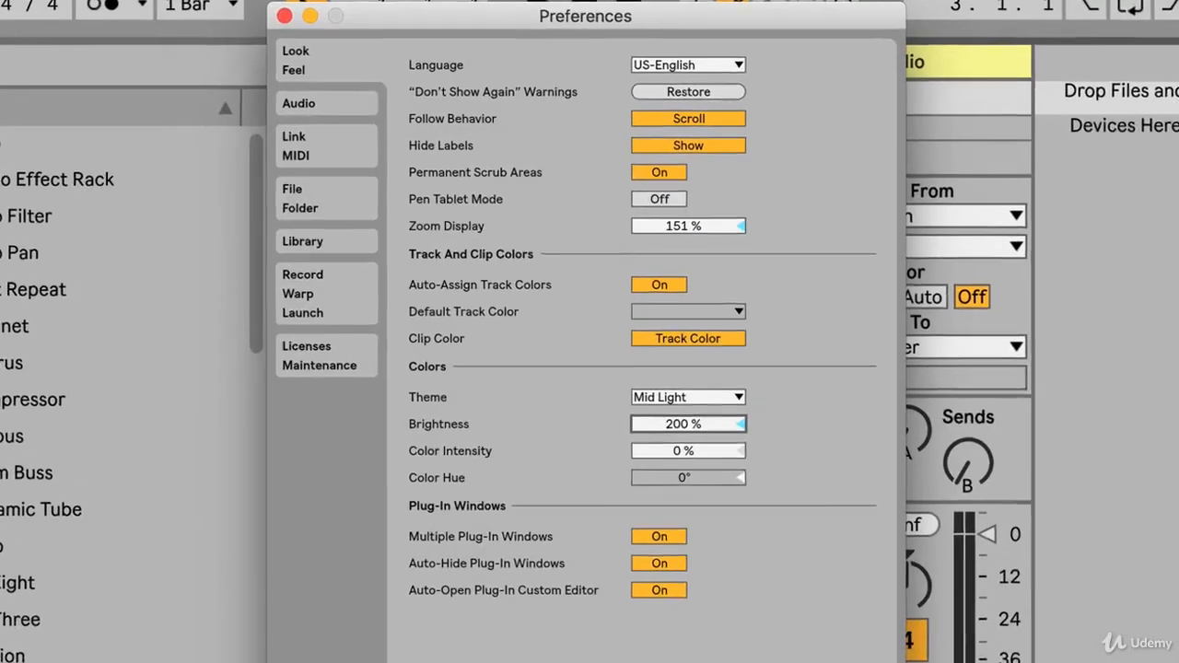
pyautogui.doubleClick(691, 425)
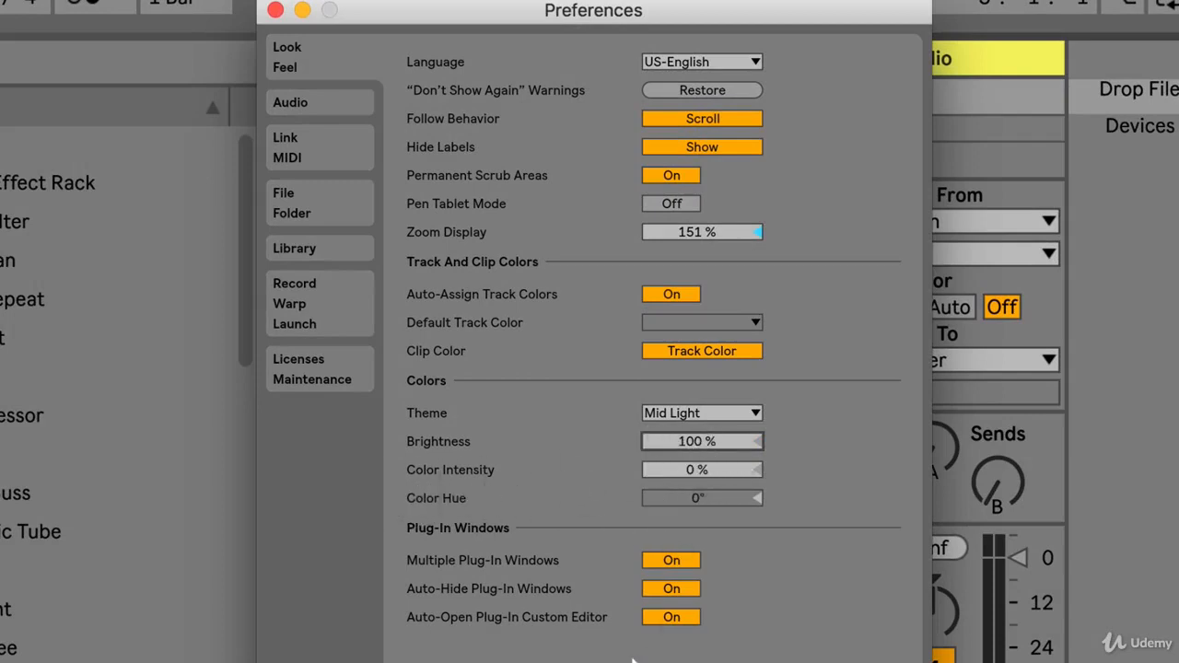
# Try a color intensity of 100 % with a 64° color hue, and reset both to their defaults.
pyautogui.moveTo(683, 475); pyautogui.dragTo(700, 405)
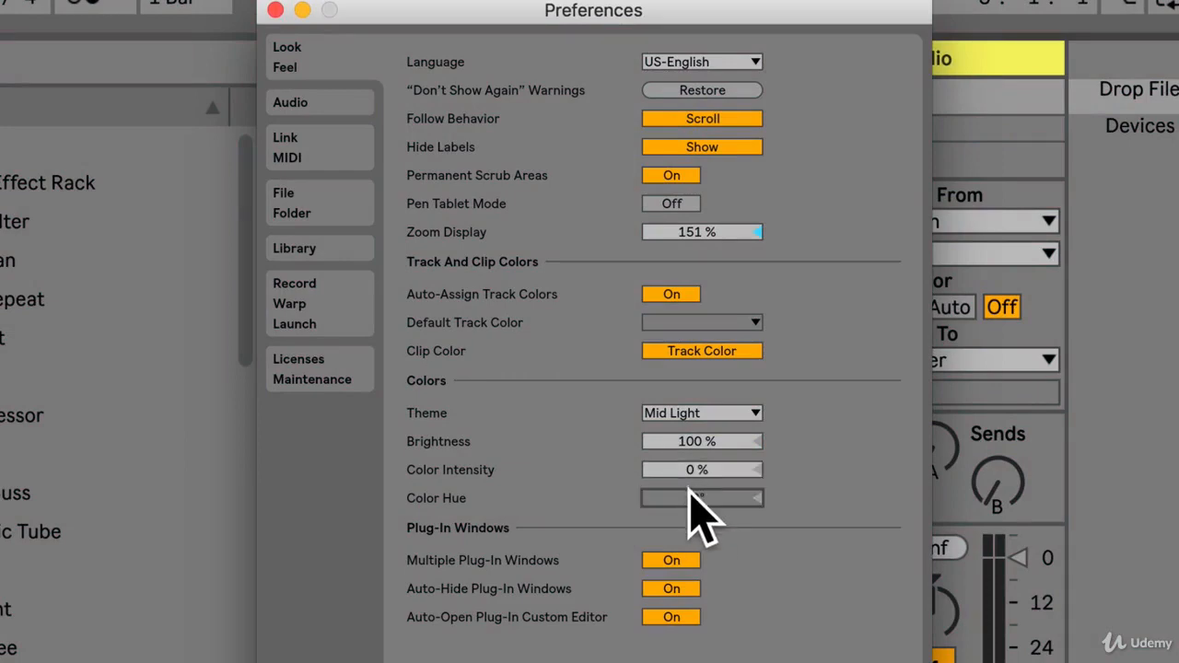
pyautogui.moveTo(698, 472); pyautogui.dragTo(698, 380)
pyautogui.moveTo(697, 498); pyautogui.dragTo(697, 473)
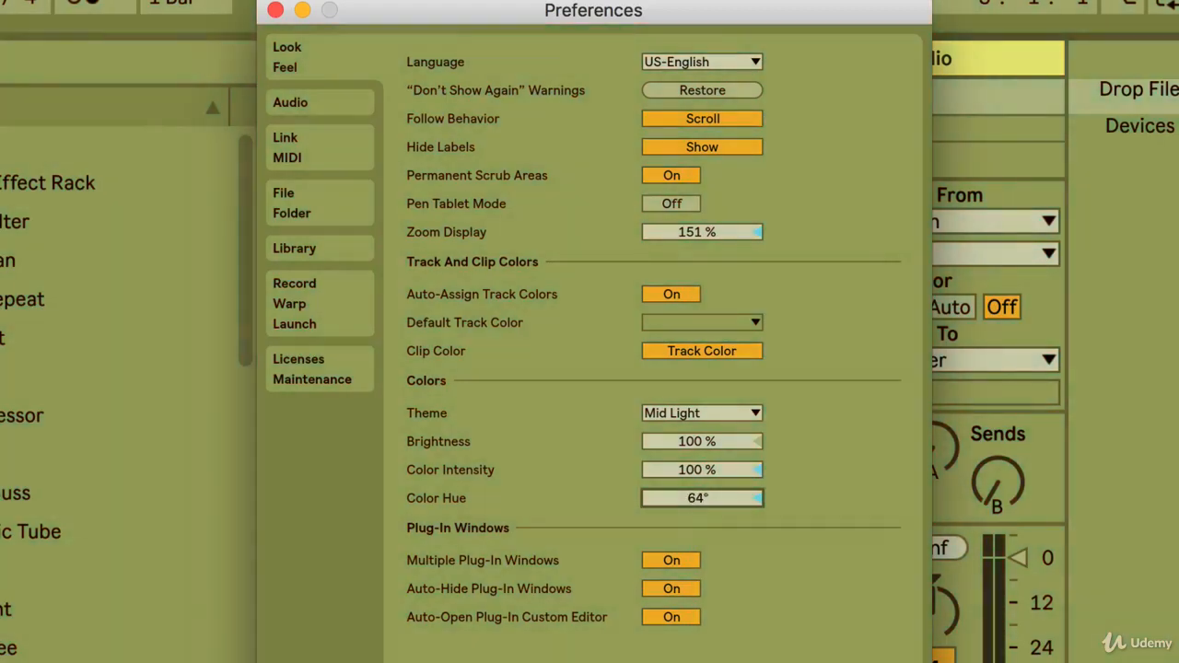
pyautogui.doubleClick(702, 498)
pyautogui.doubleClick(690, 473)
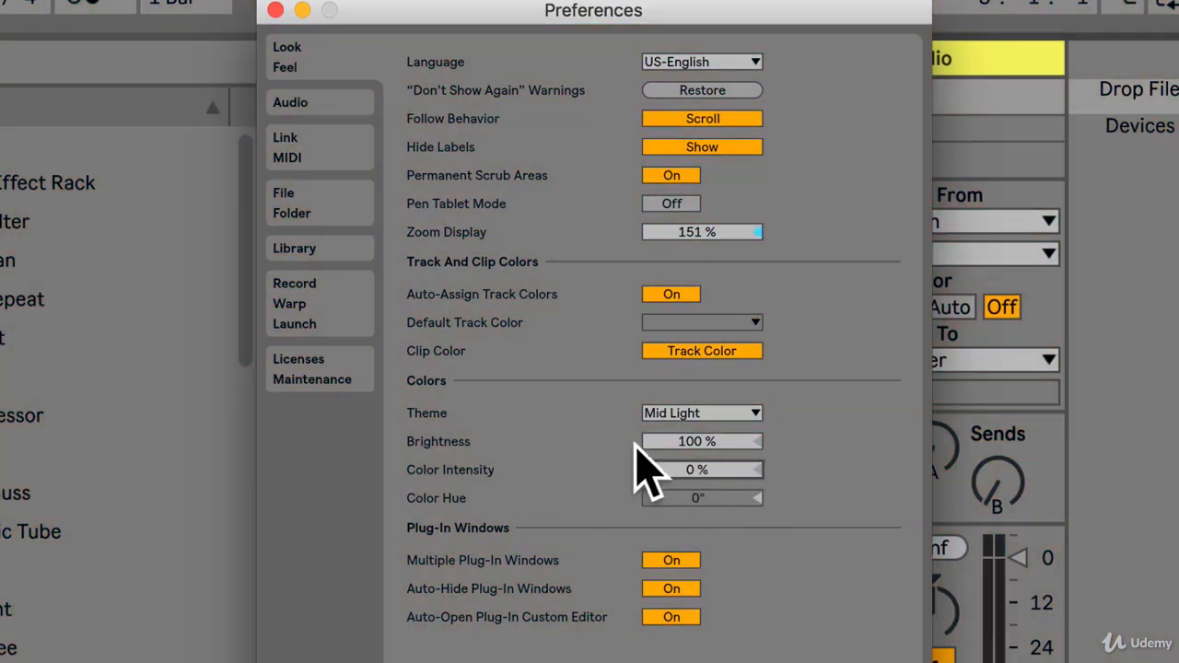
# Select CoreAudio as the driver type in the audio preferences.
pyautogui.click(306, 103)
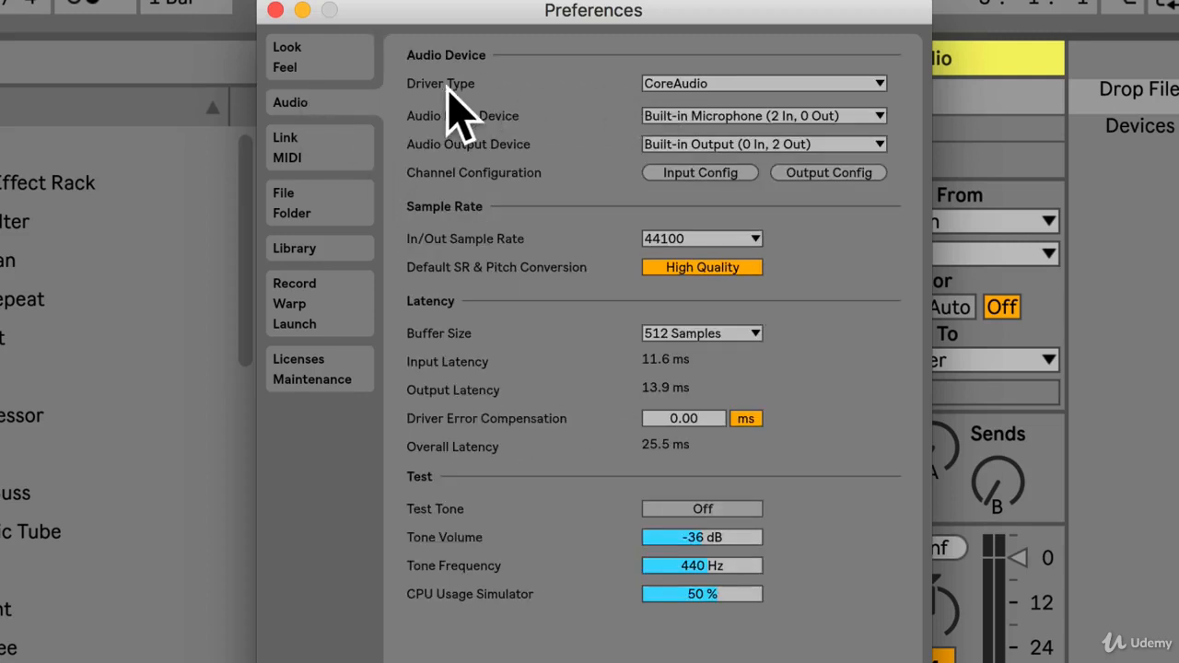
pyautogui.click(727, 85)
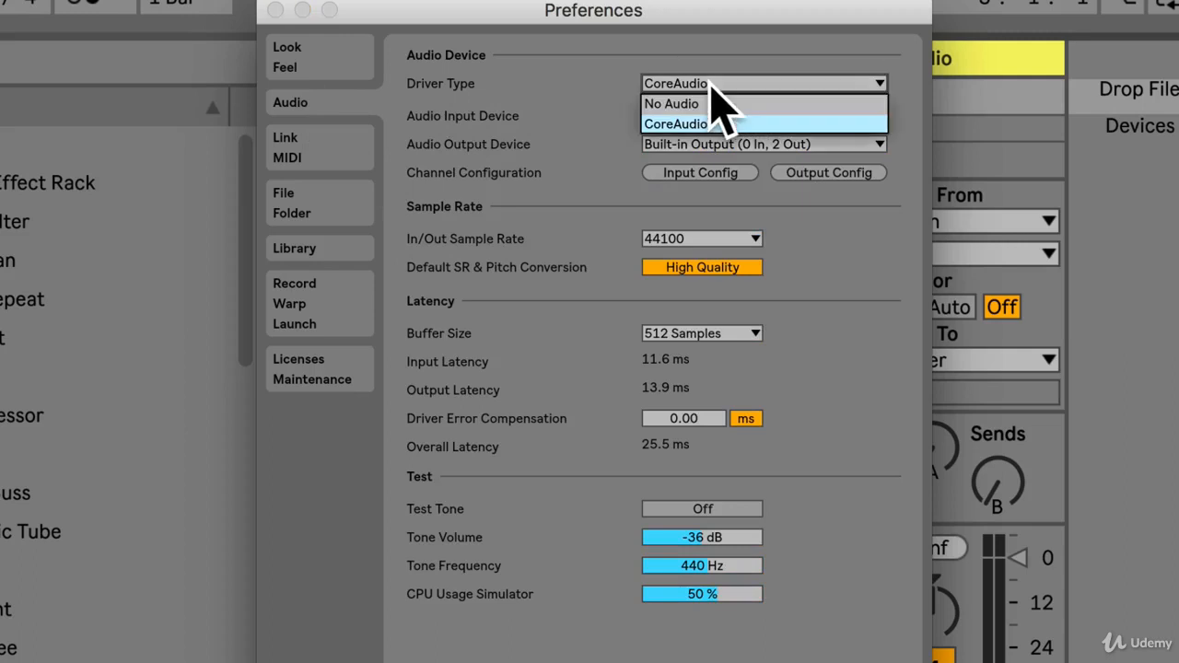
pyautogui.click(710, 126)
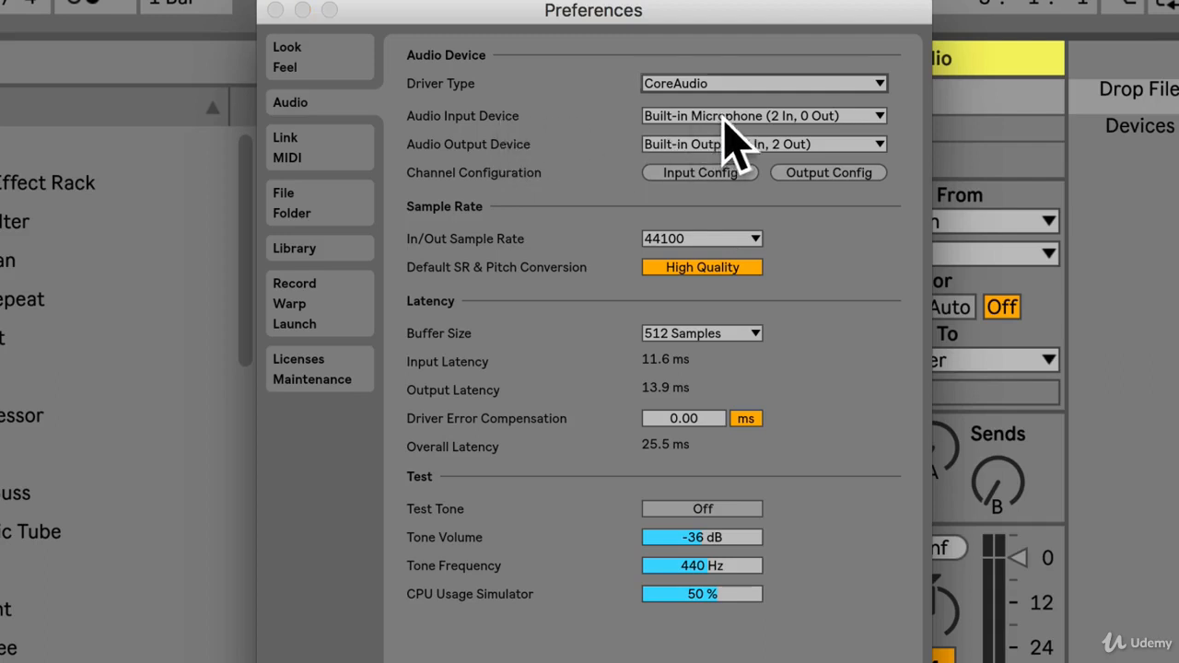
# Examine the available audio input and output devices without changing the built-in selections.
pyautogui.click(728, 117)
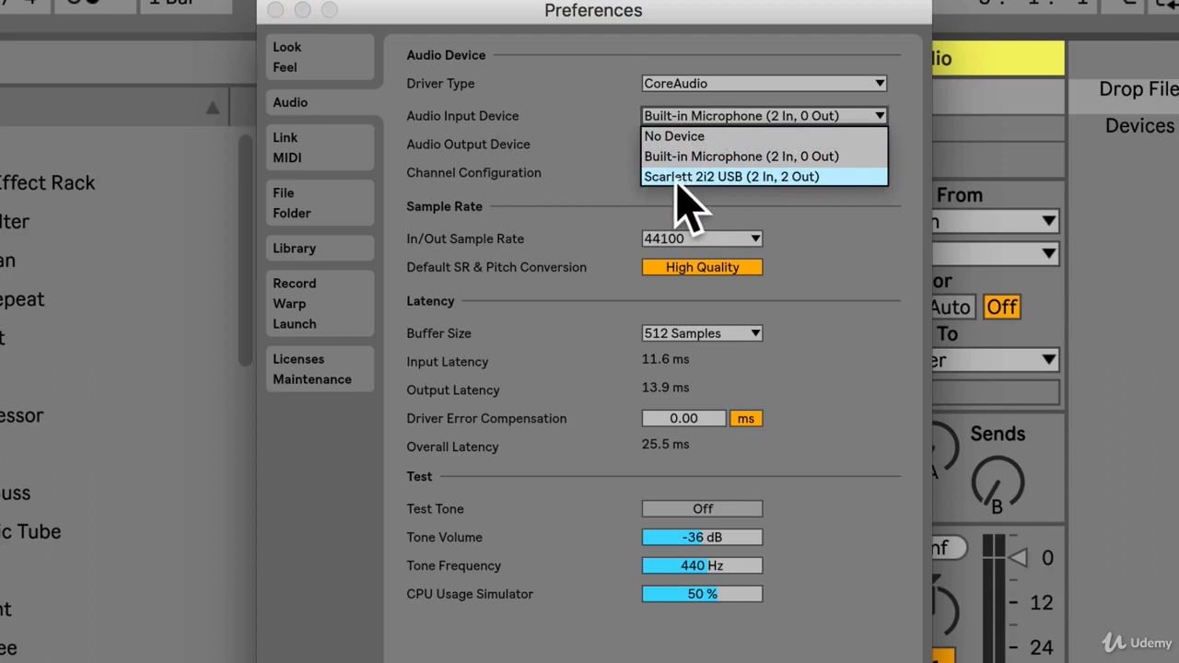
pyautogui.click(613, 137)
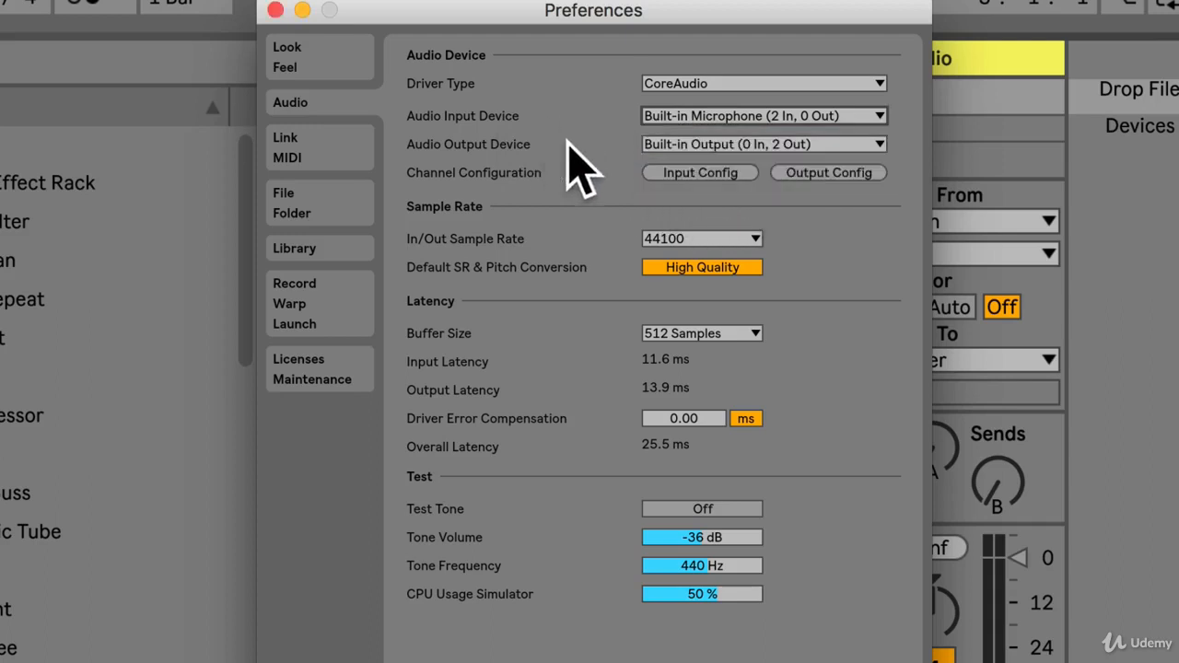
pyautogui.click(718, 145)
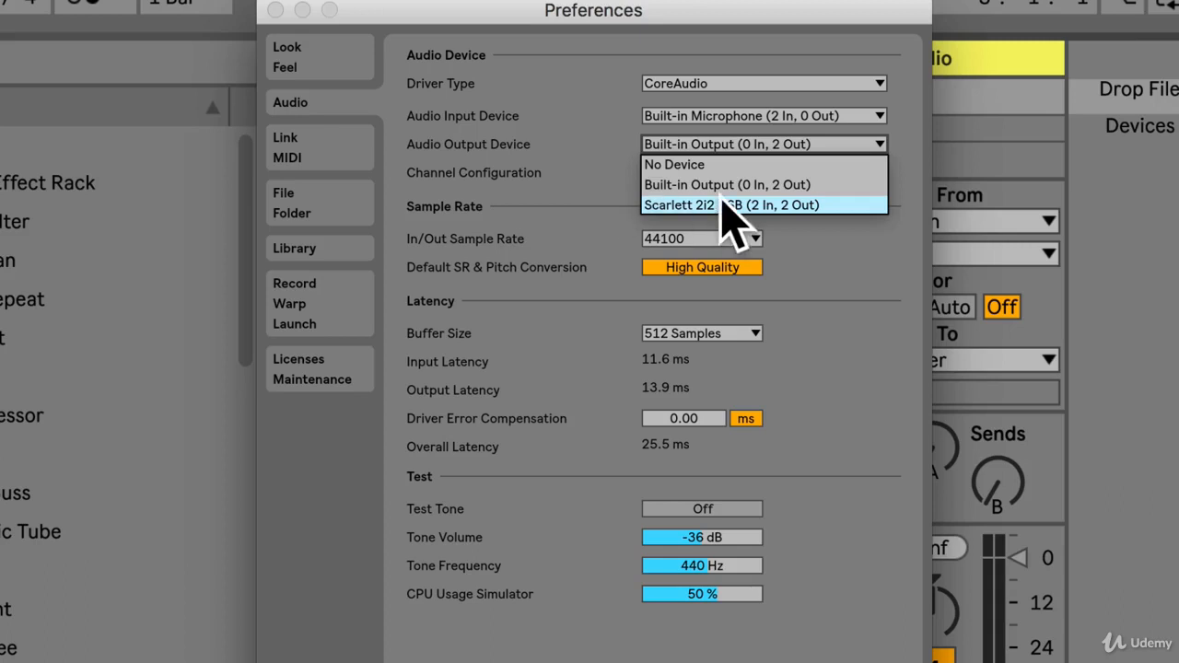
pyautogui.click(608, 147)
pyautogui.click(699, 144)
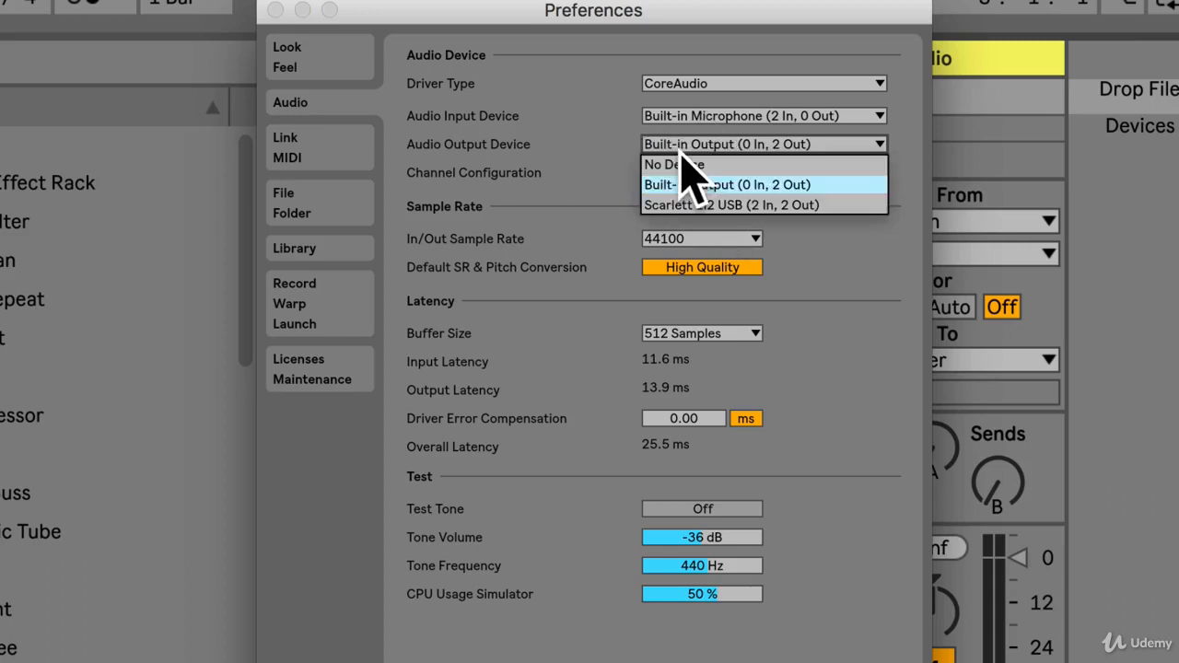
pyautogui.click(550, 100)
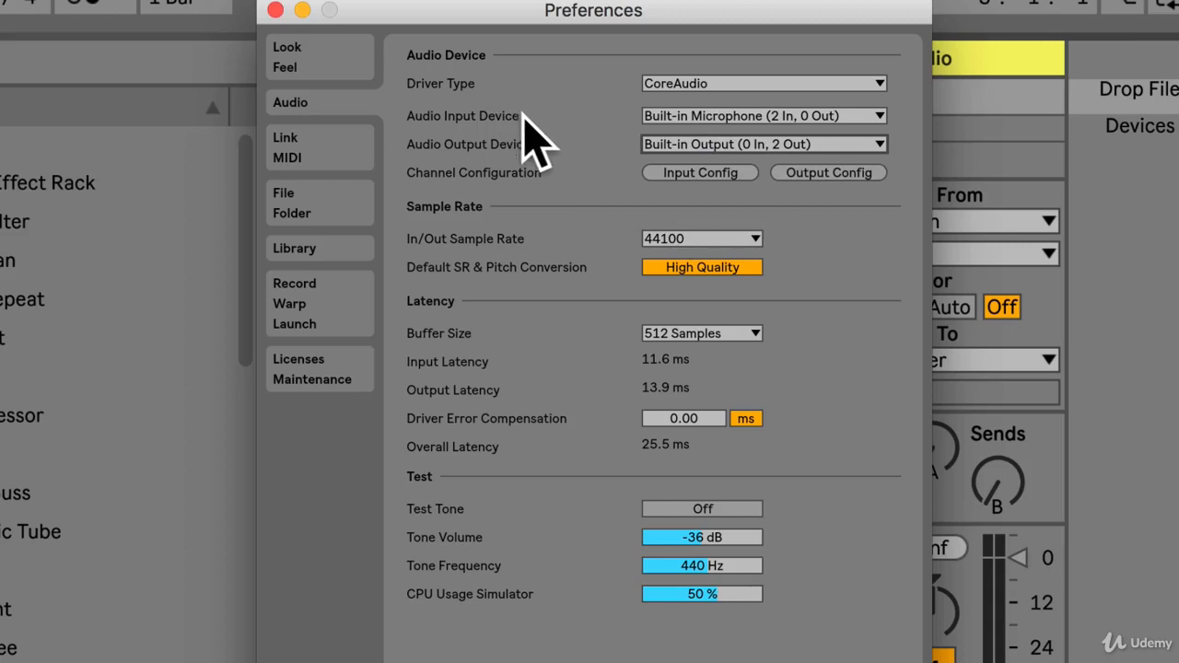
# Check the In/Out Sample Rate options and set the Buffer Size to 512 Samples.
pyautogui.click(706, 240)
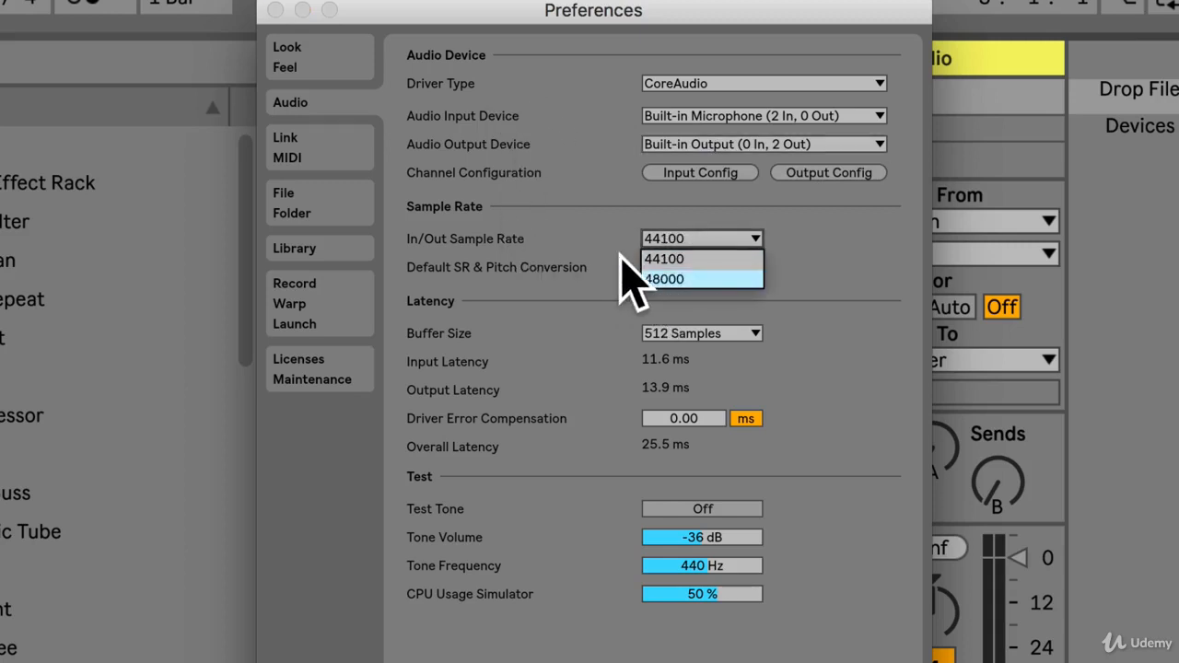
pyautogui.click(618, 251)
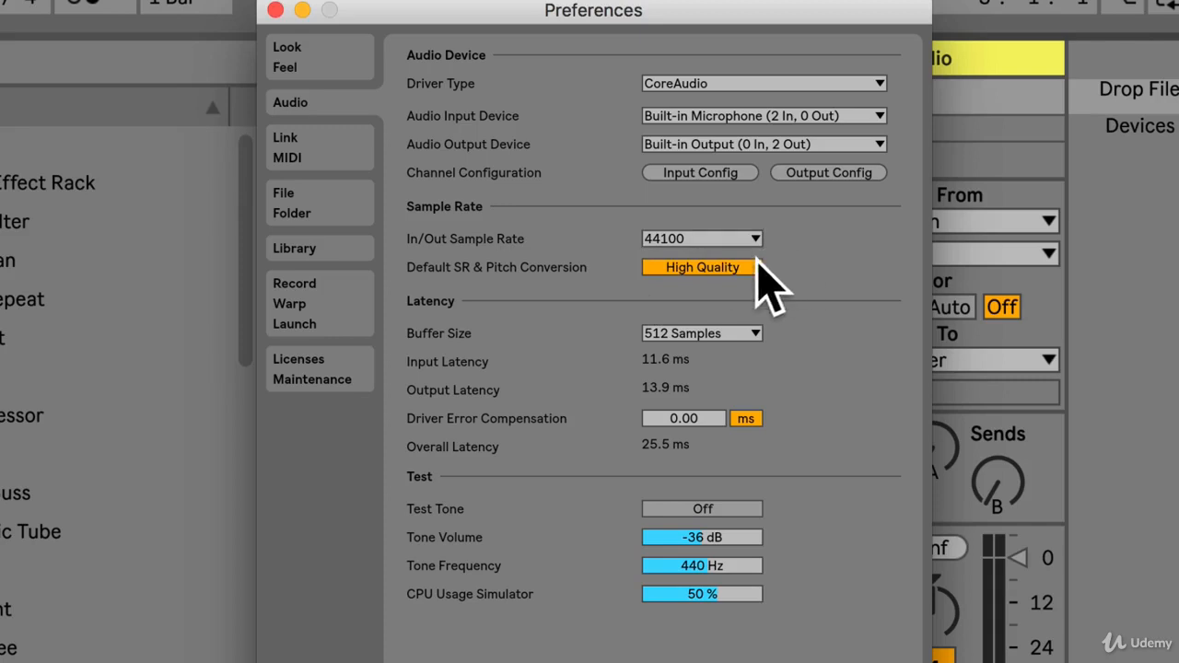
pyautogui.click(711, 336)
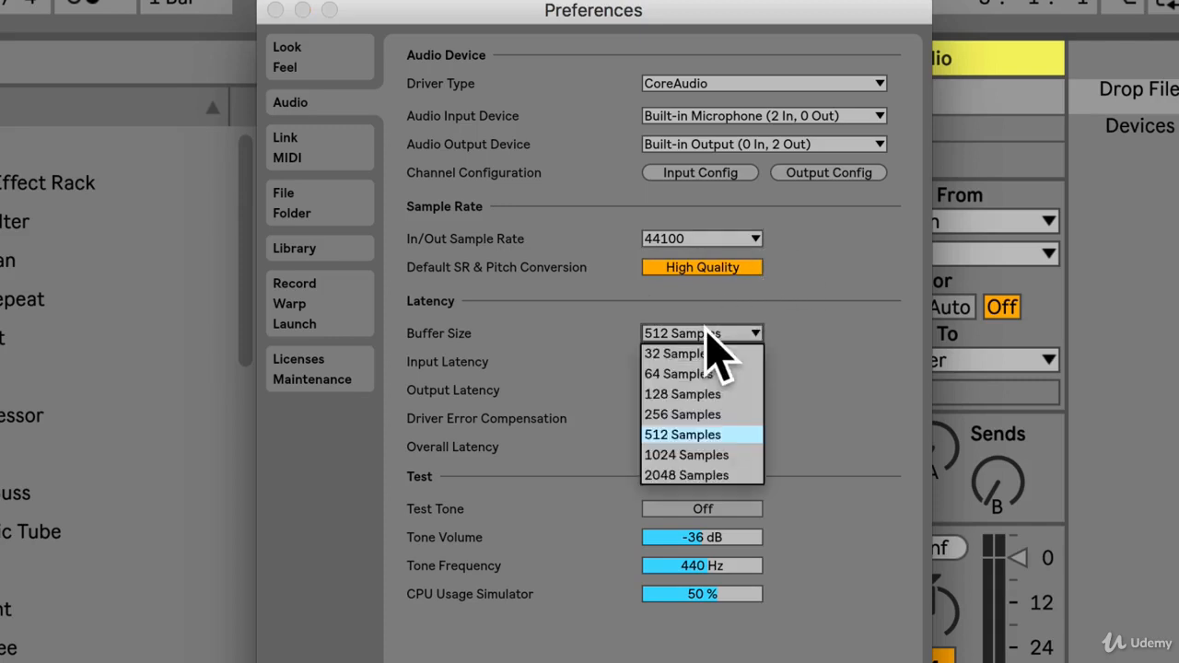
pyautogui.click(700, 435)
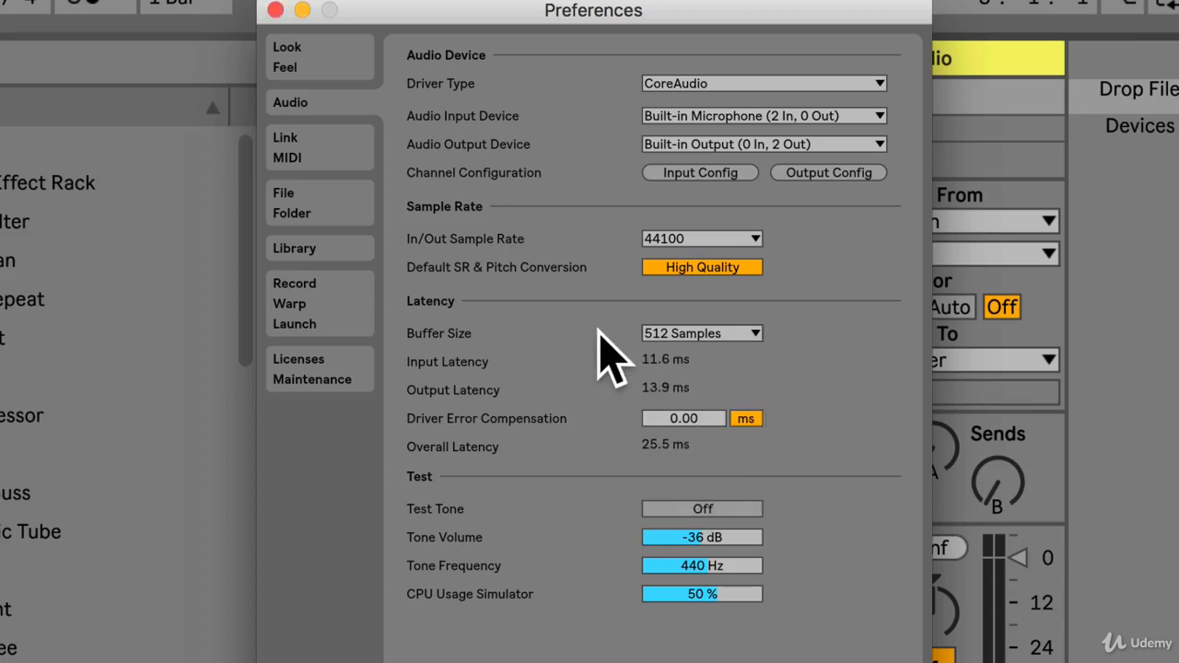
# Switch the test tone on and off to check the audio output.
pyautogui.click(700, 507)
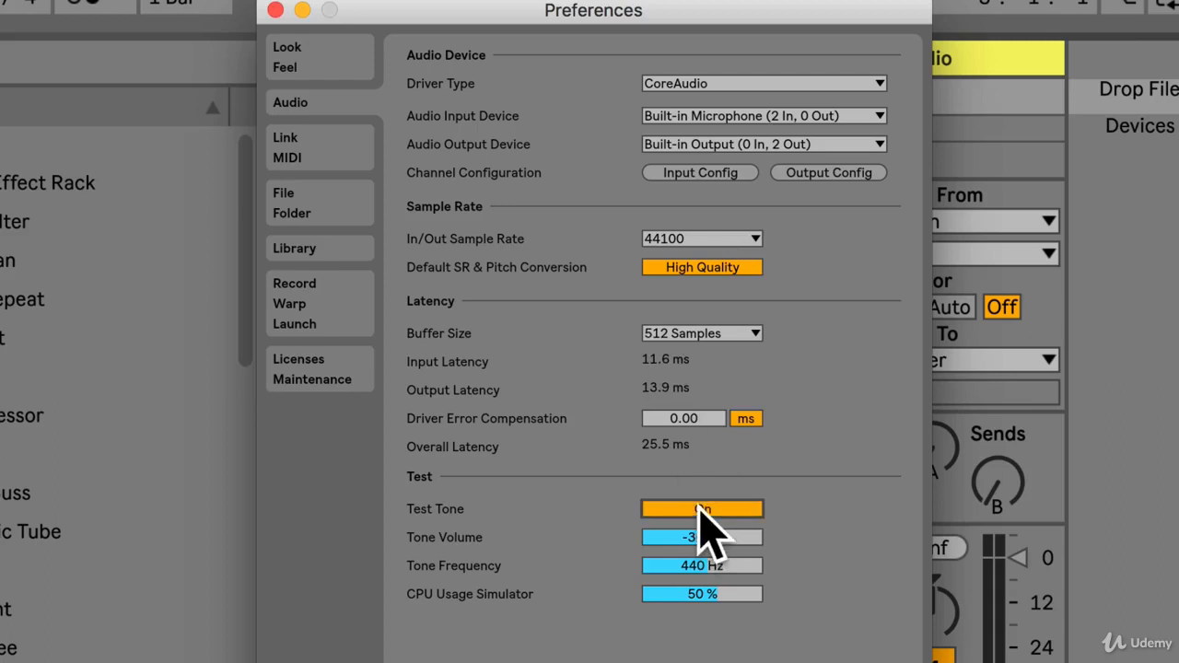
pyautogui.click(699, 508)
pyautogui.click(716, 511)
pyautogui.click(716, 512)
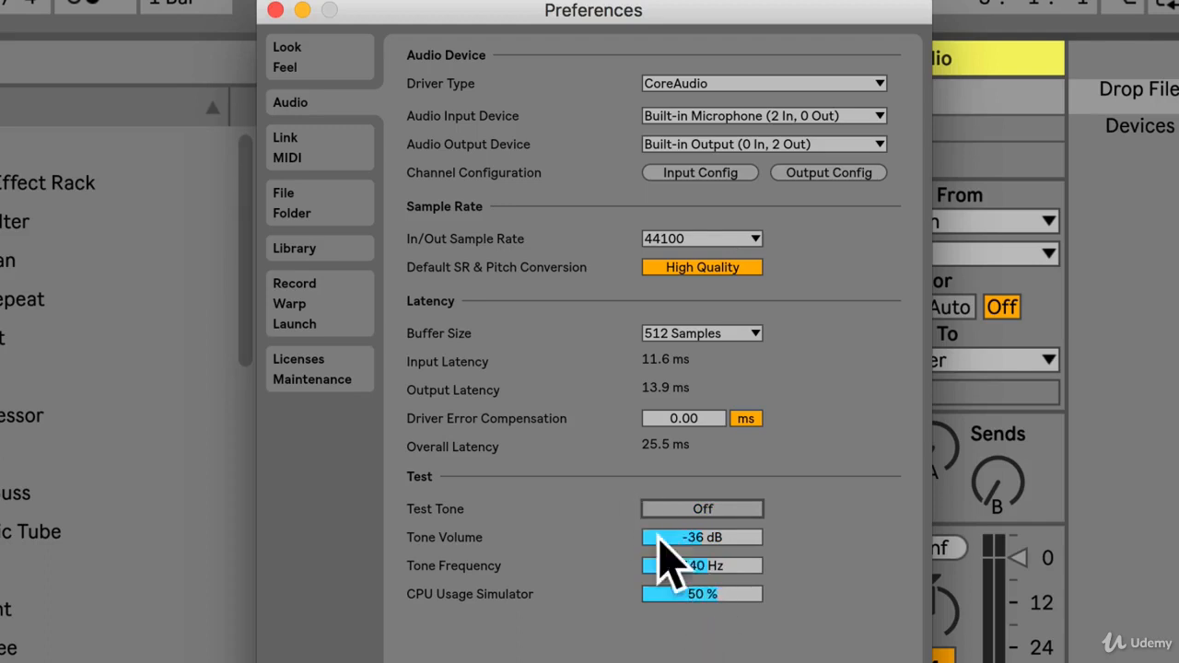
# Examine the Link and MIDI preferences, including the supported control surfaces available for the first slot.
pyautogui.click(317, 165)
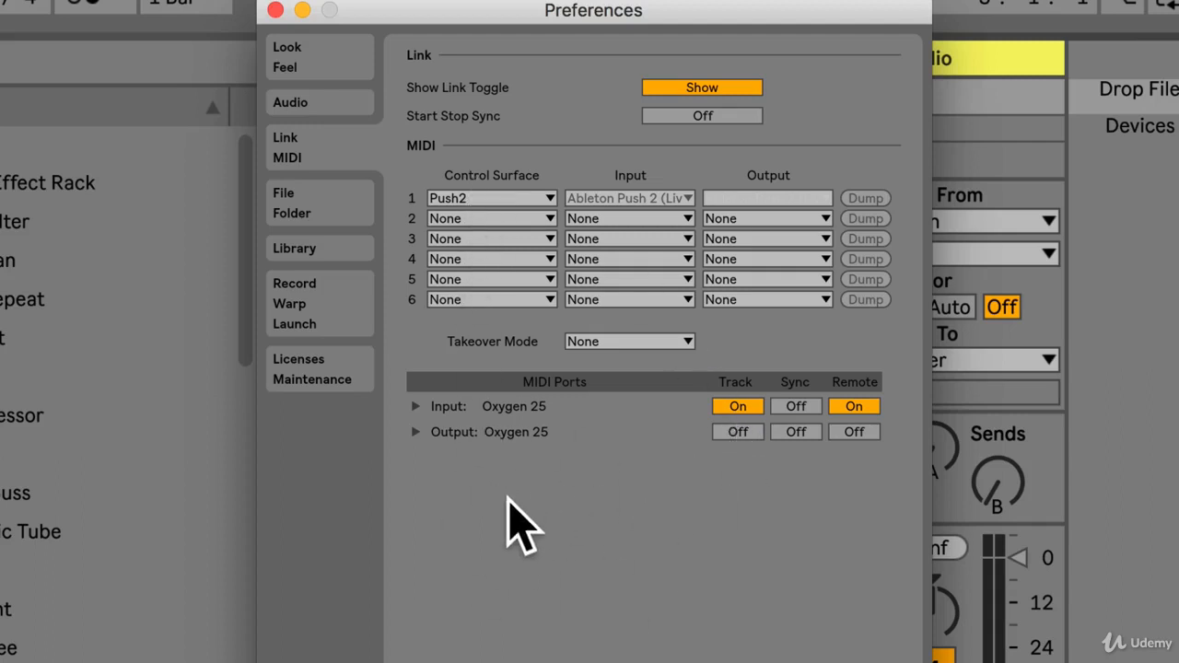
pyautogui.click(489, 198)
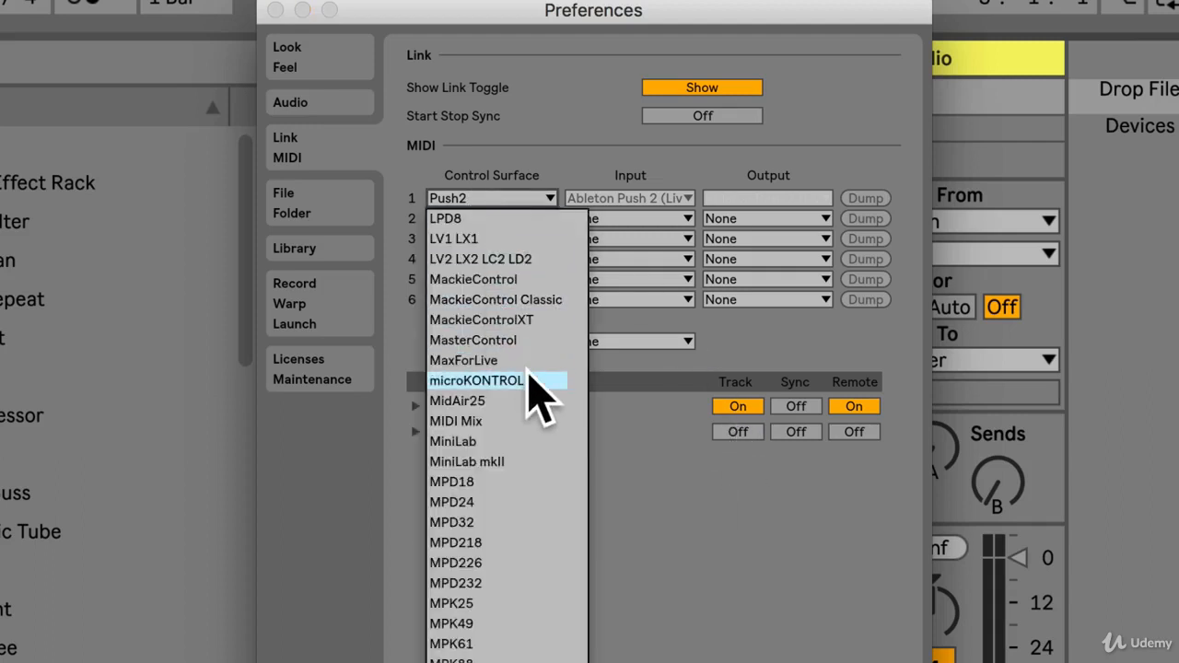
pyautogui.scroll(15, 523, 387)
pyautogui.scroll(-10, 528, 386)
pyautogui.scroll(-5, 534, 392)
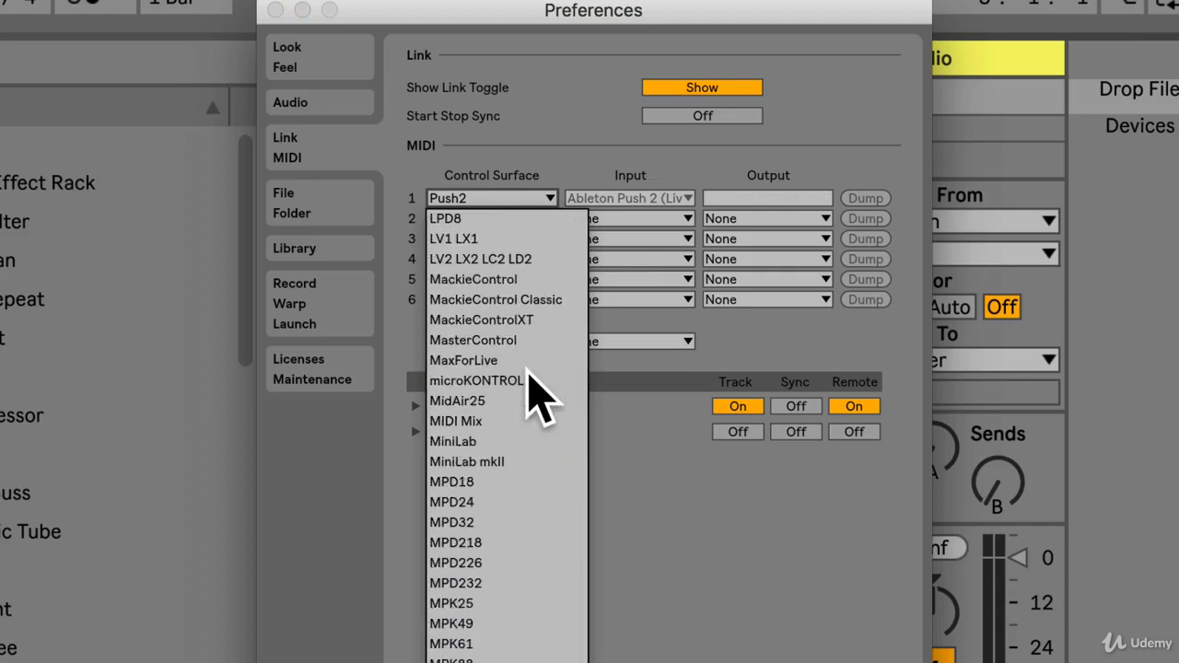
pyautogui.click(707, 648)
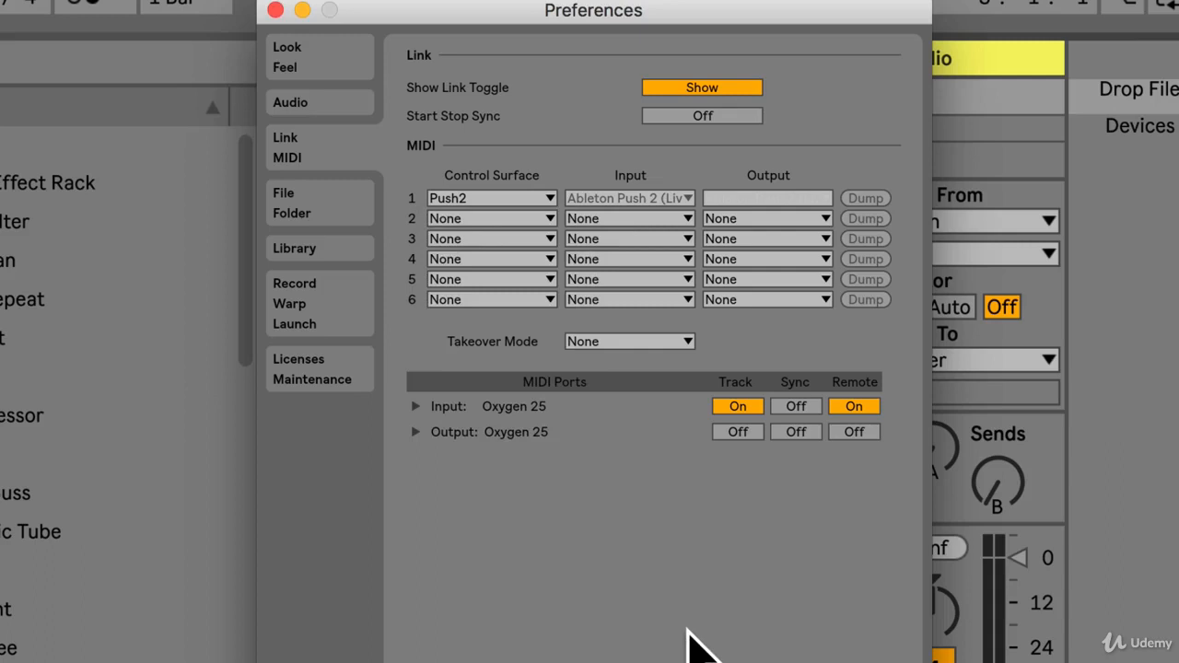
# Review the File/Folder preferences with the plug-in sources and the Library preferences with the content locations.
pyautogui.click(301, 197)
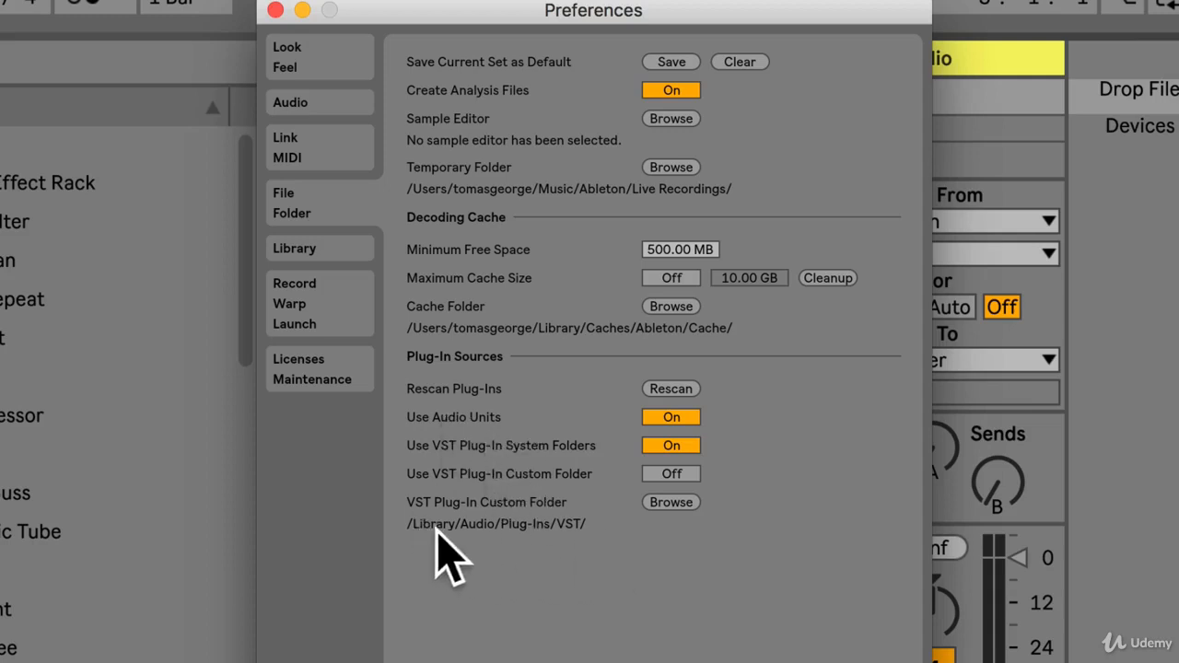
pyautogui.click(299, 253)
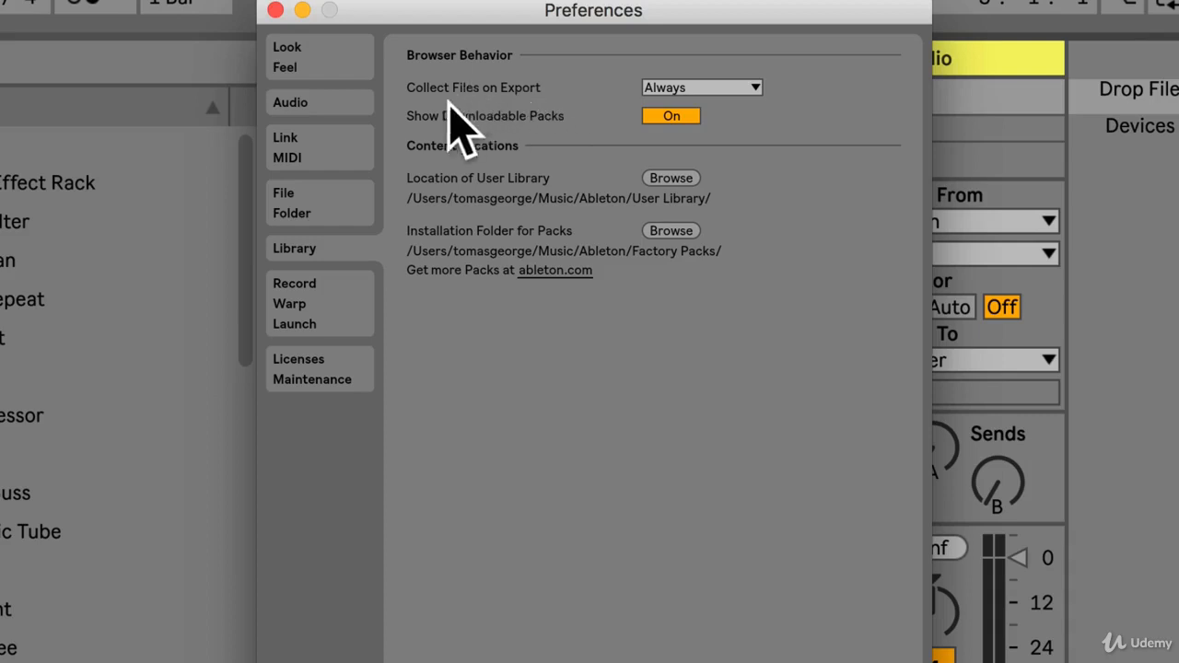
# Set the recording preferences to AIFF file type, a bit depth of 24 and a count-in of 2 Bars.
pyautogui.click(343, 299)
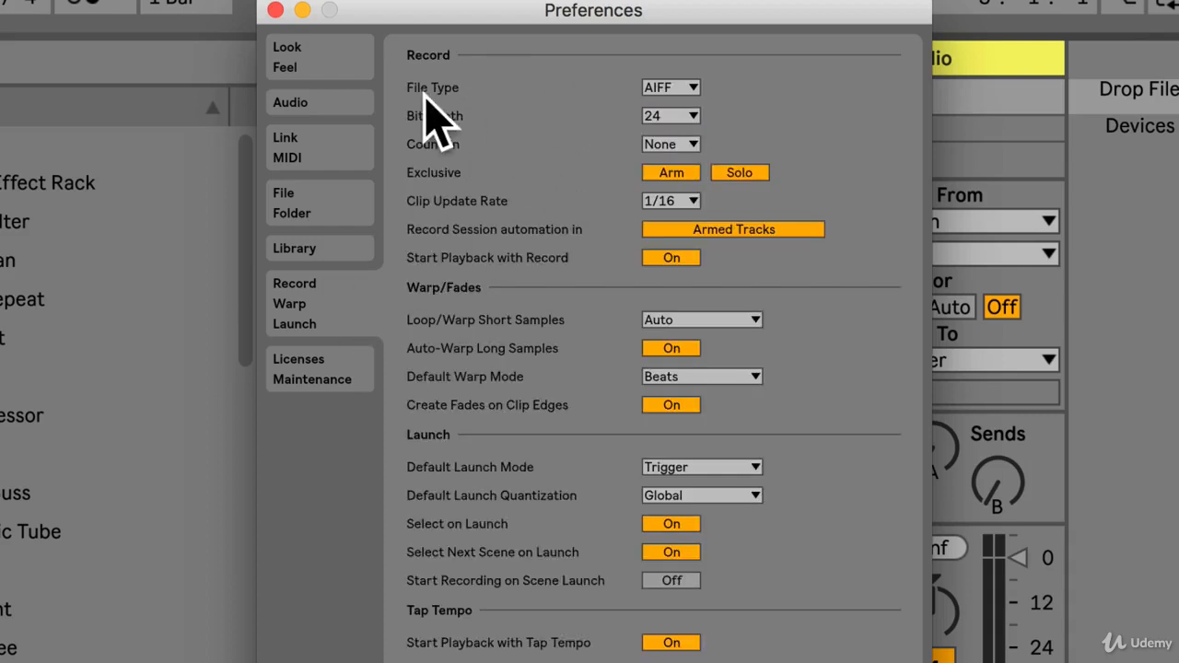
pyautogui.click(682, 88)
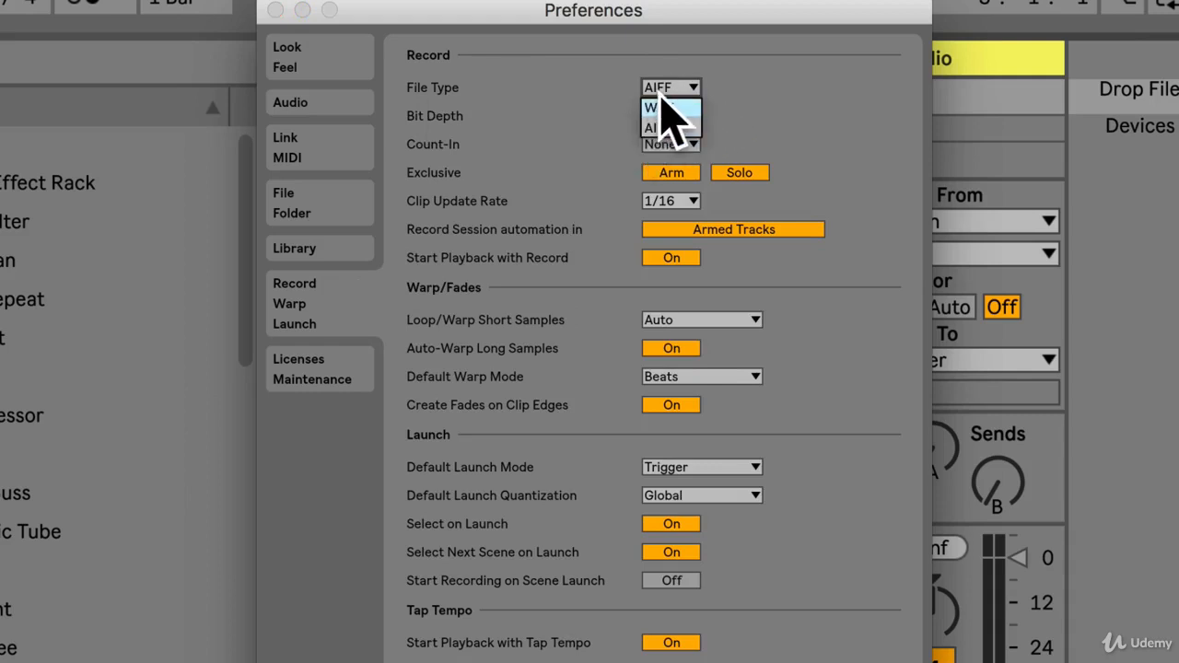
pyautogui.click(654, 127)
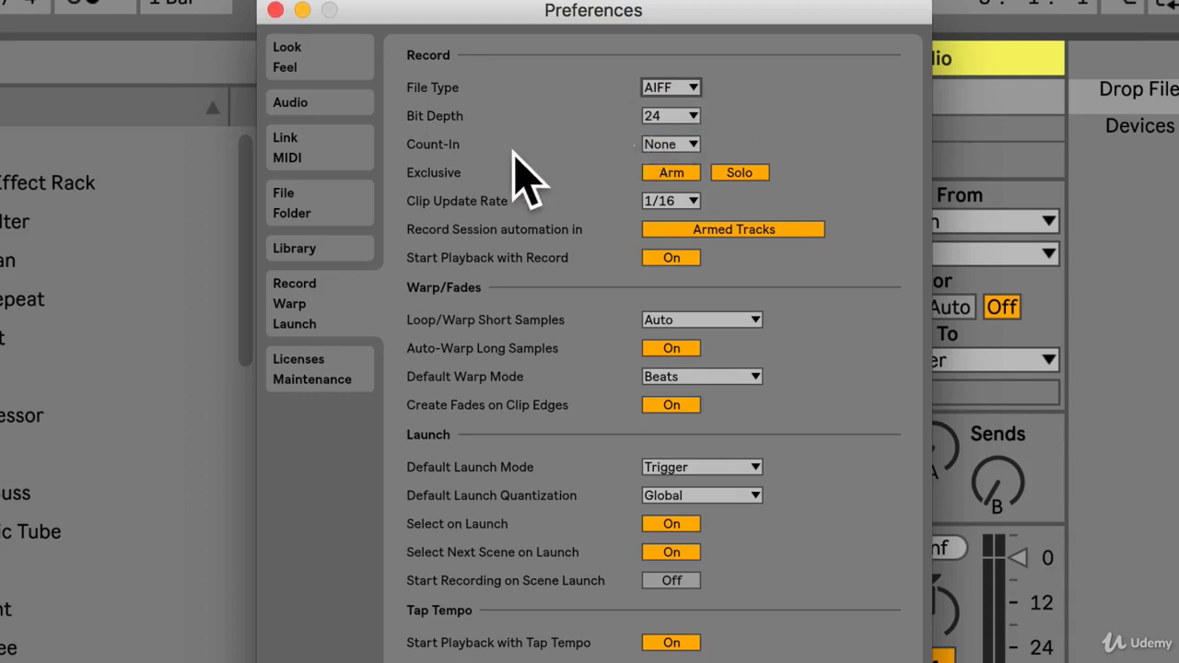
pyautogui.click(661, 112)
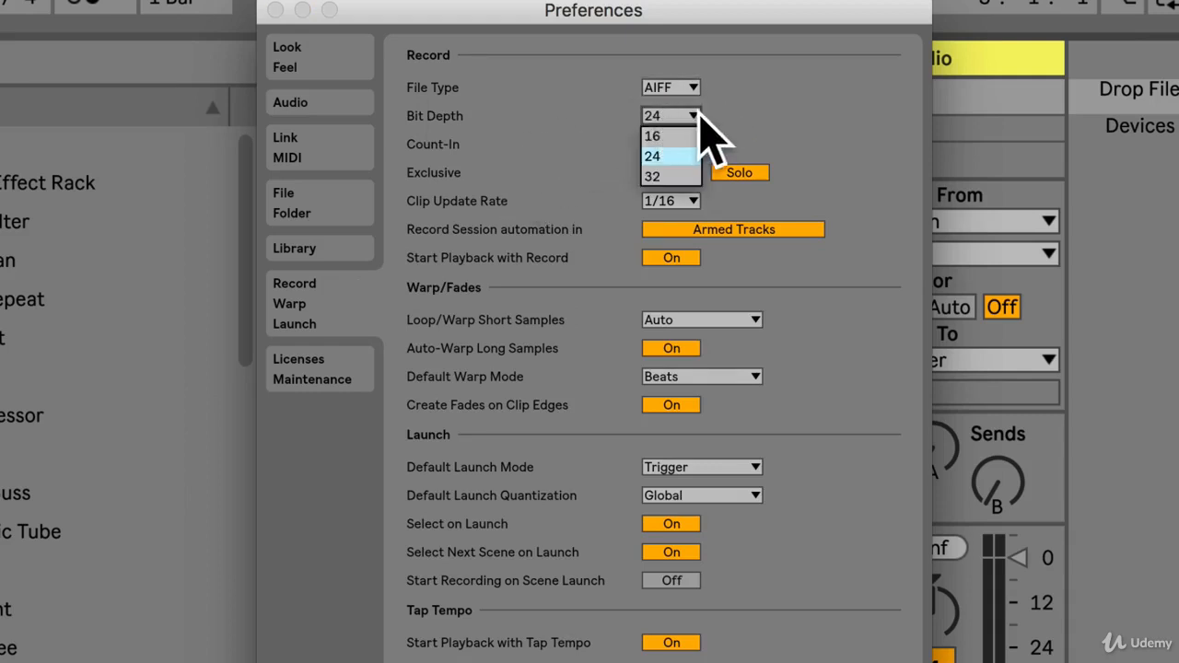
pyautogui.click(667, 155)
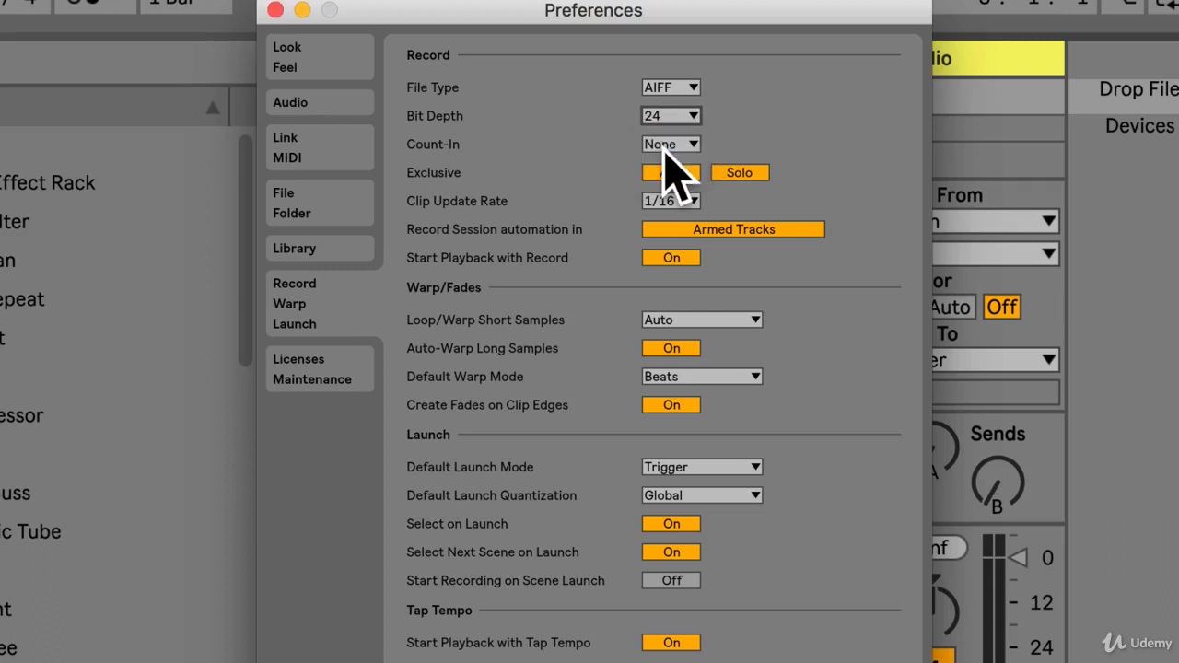
pyautogui.click(660, 144)
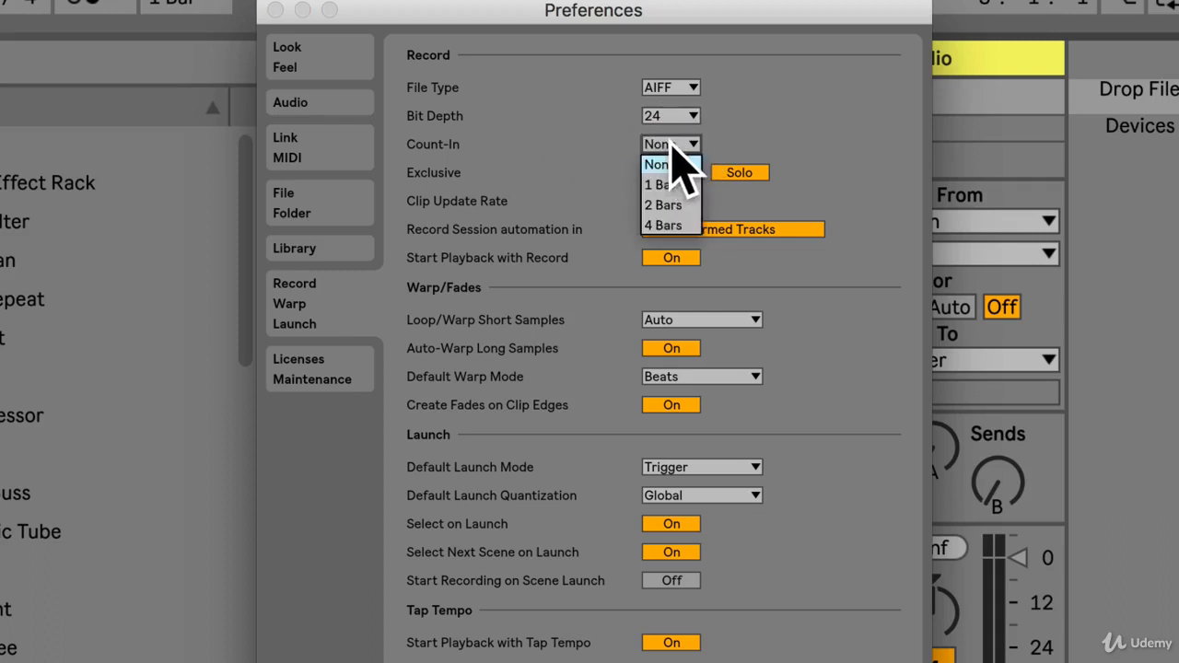
pyautogui.click(677, 205)
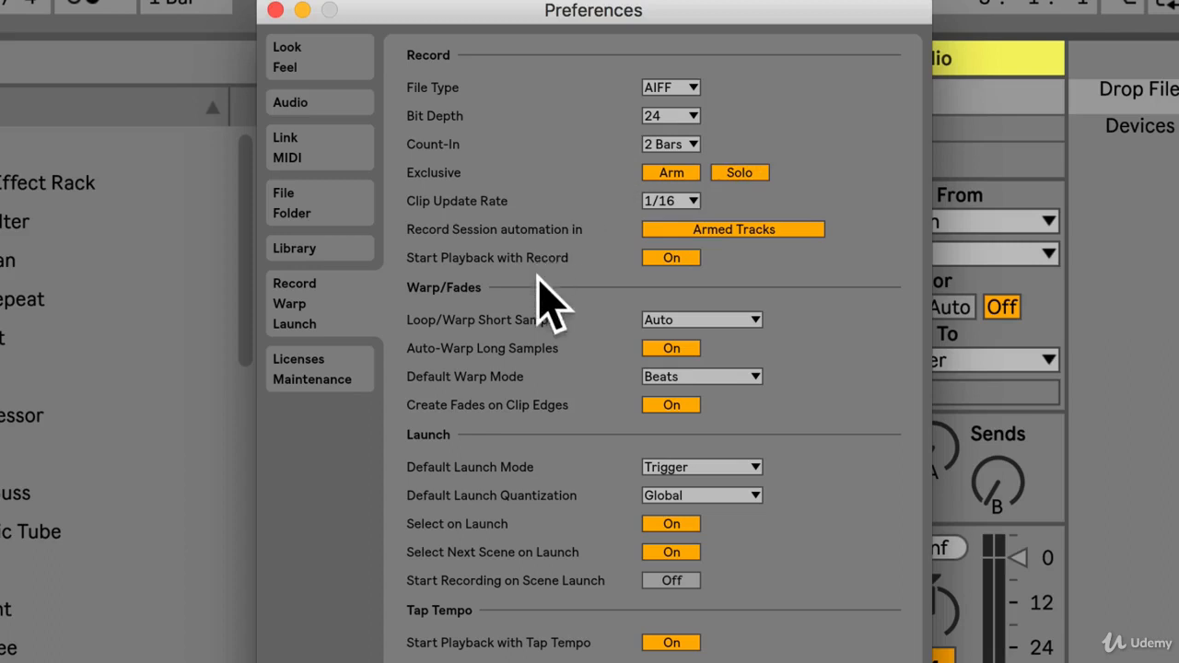
# Check the Default Warp Mode options while keeping Beats, and switch Create Fades on Clip Edges off and back on.
pyautogui.click(686, 375)
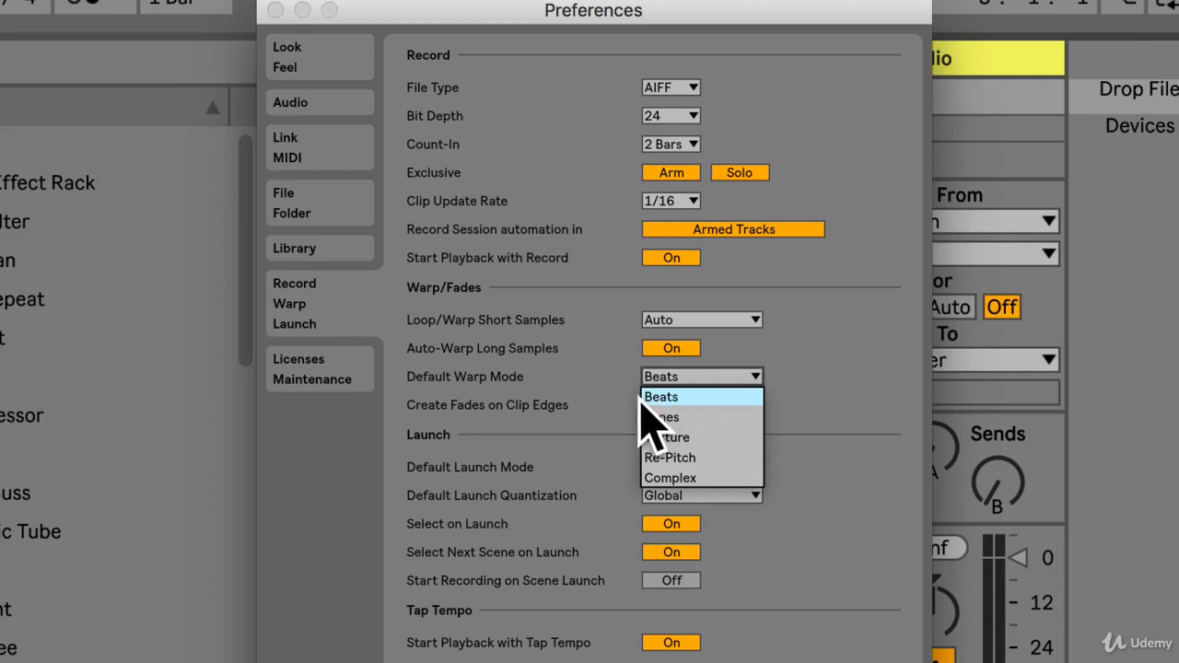
pyautogui.click(607, 350)
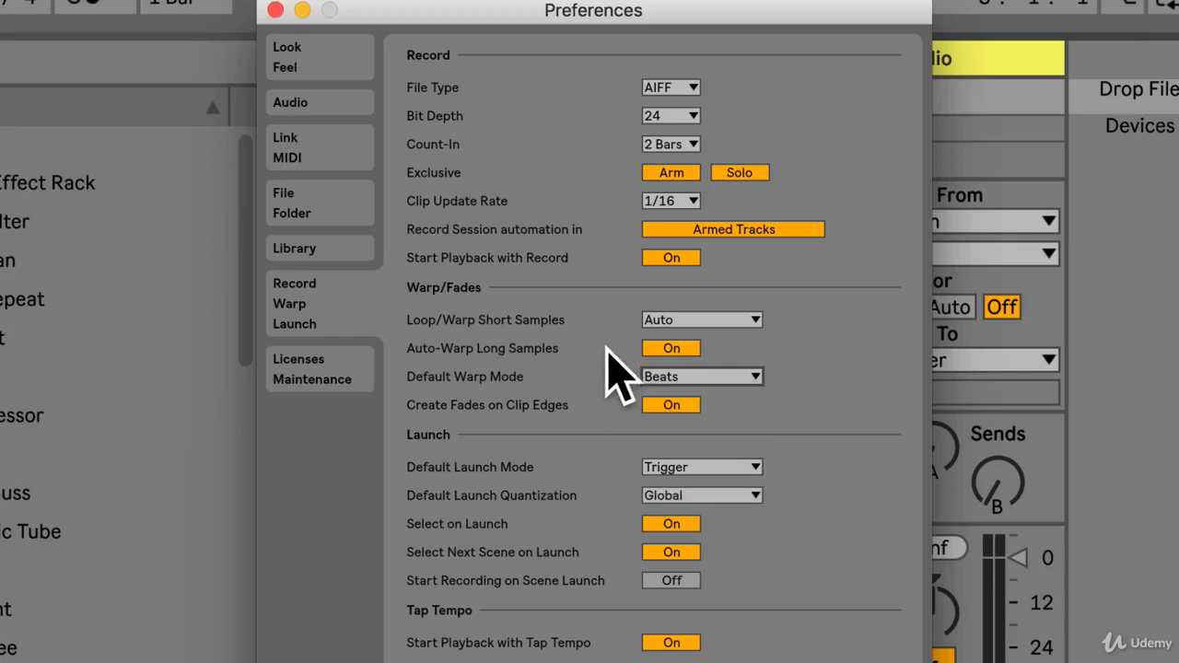
pyautogui.click(742, 377)
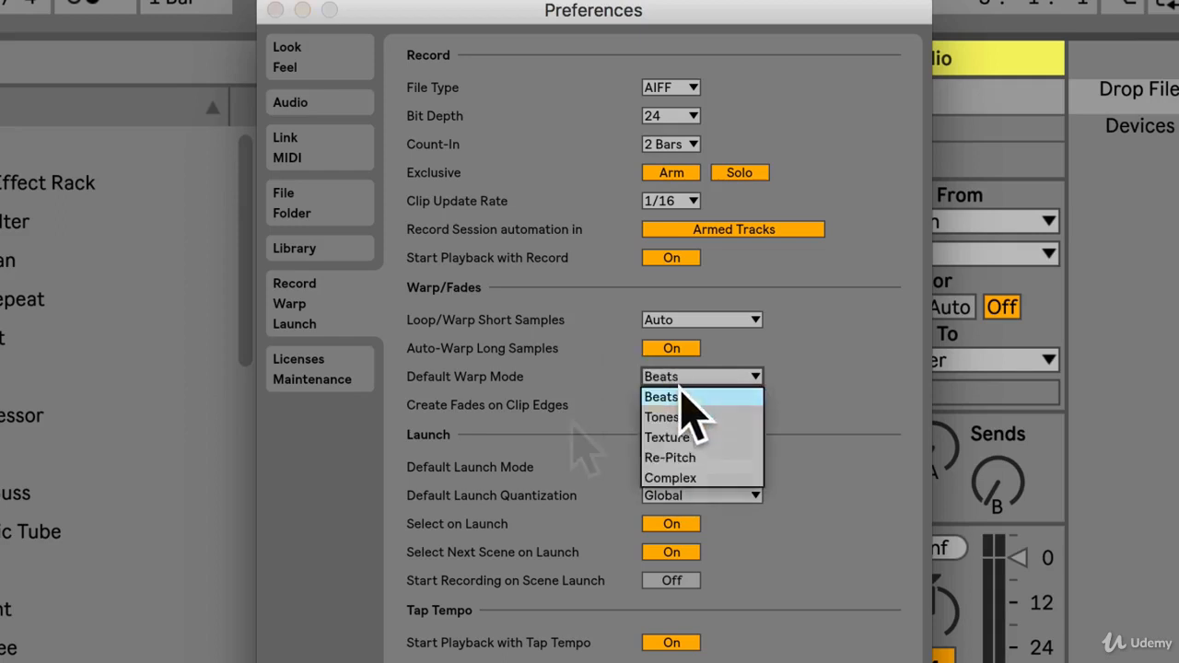
pyautogui.click(765, 391)
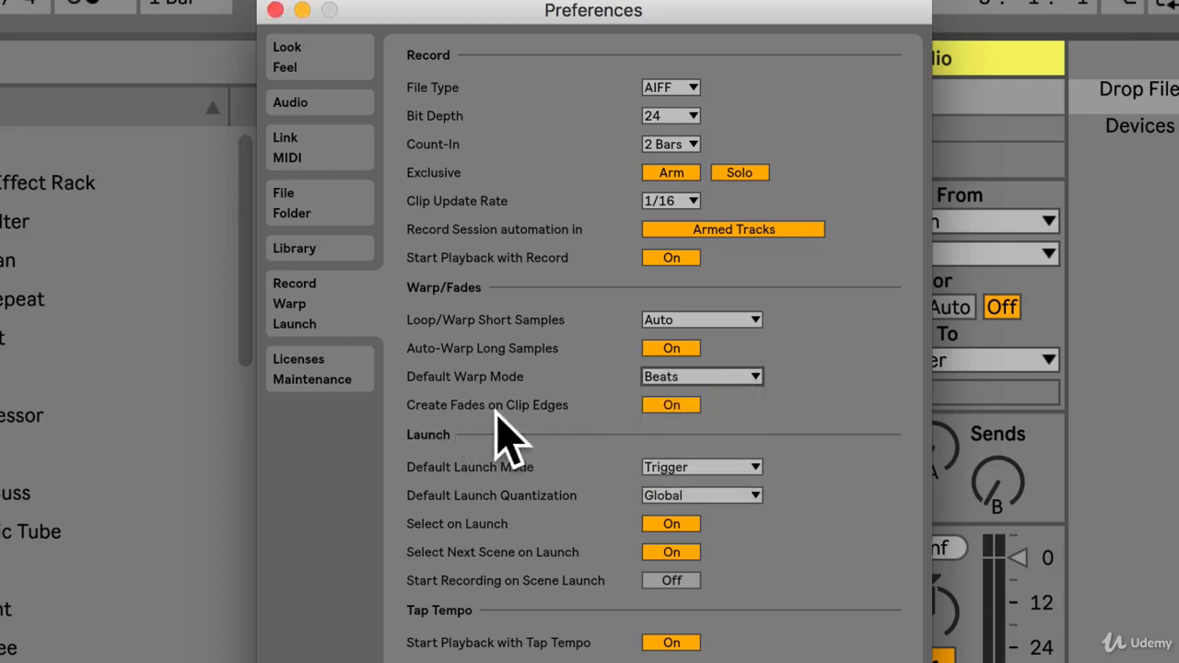
pyautogui.click(660, 404)
pyautogui.click(660, 403)
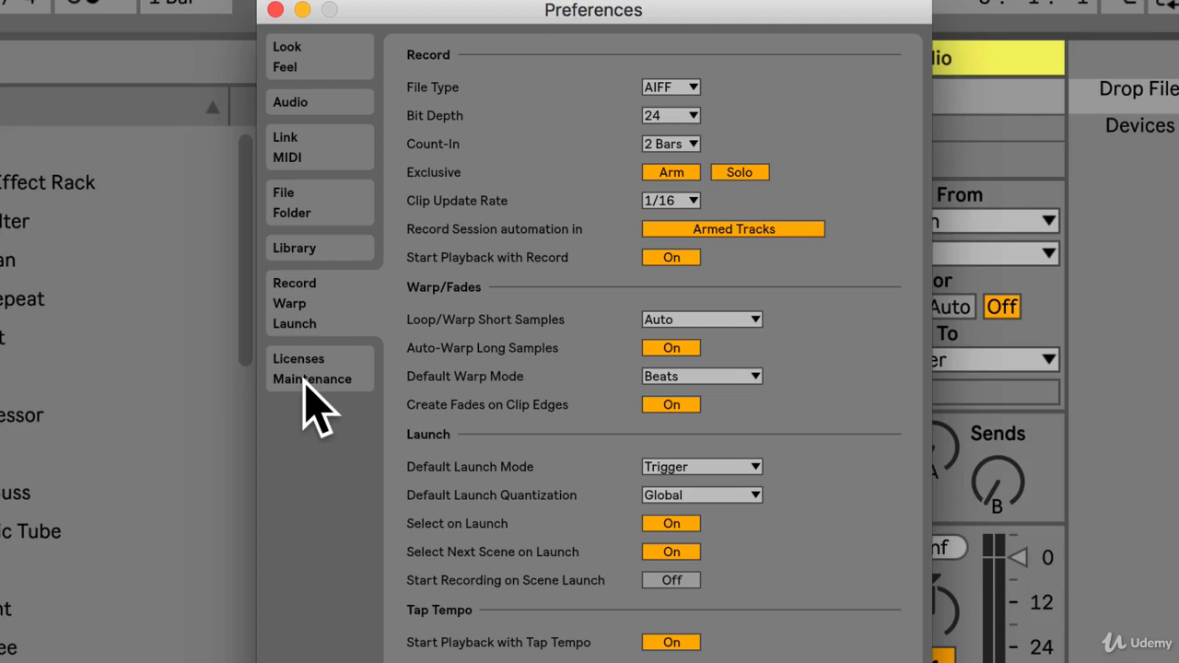
# Review the preference pages in order from Look/Feel through Audio, Link/MIDI, File/Folder and Library to Record/Warp/Launch.
pyautogui.click(293, 57)
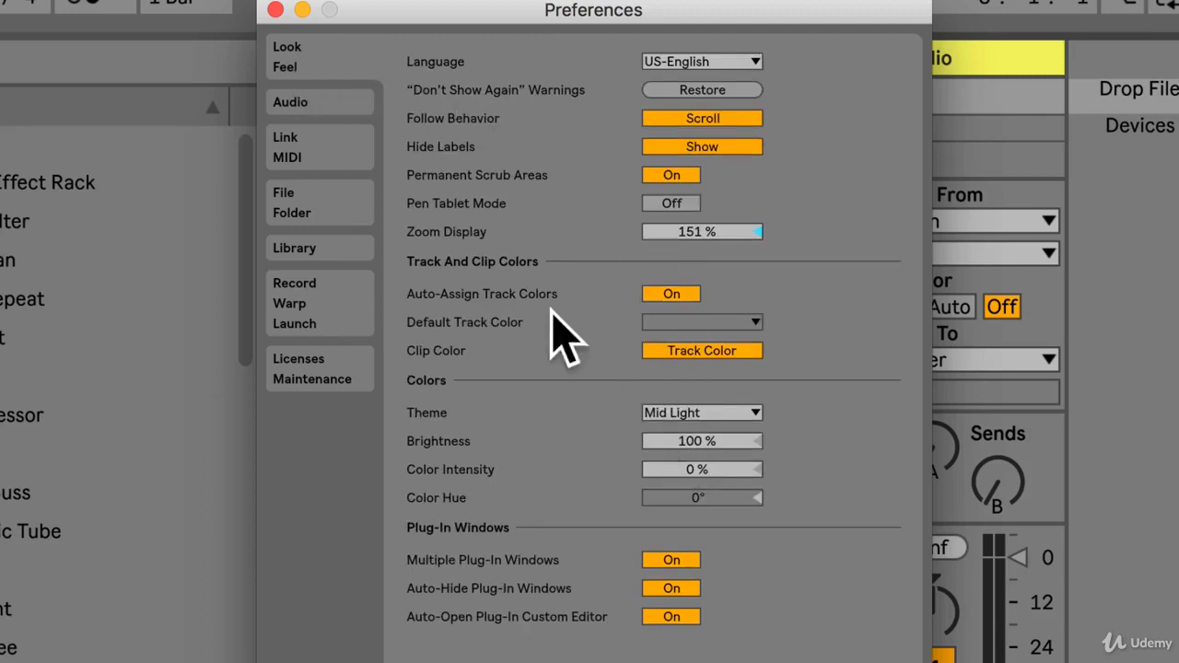
pyautogui.click(302, 103)
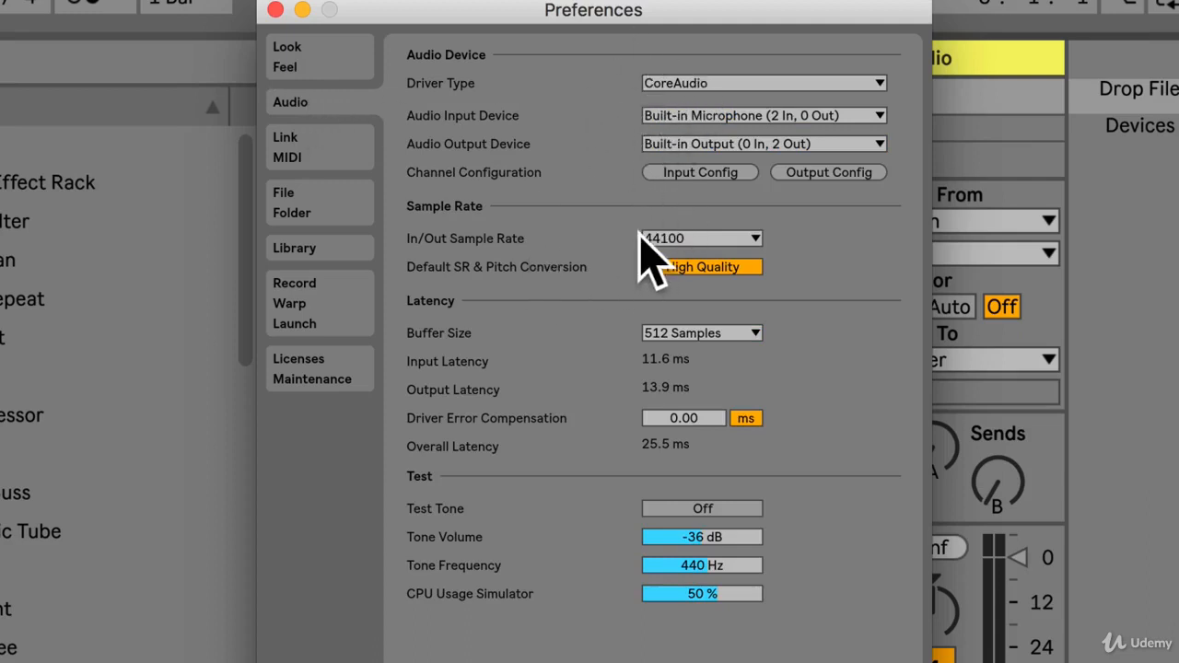
pyautogui.click(310, 162)
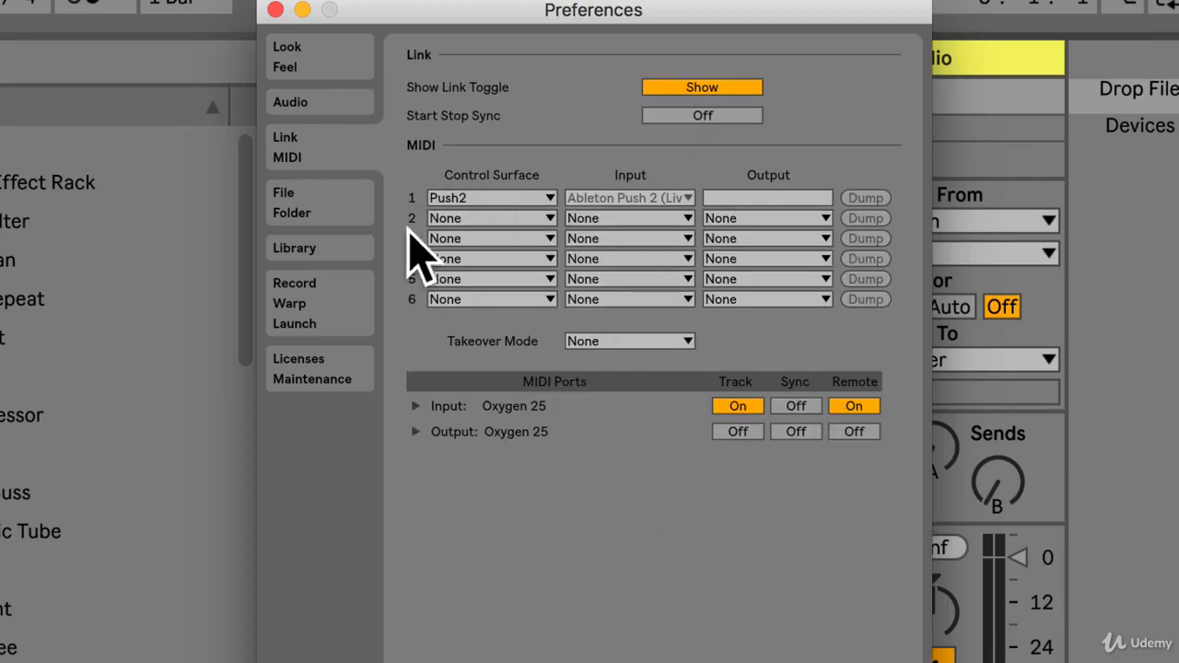
pyautogui.click(310, 184)
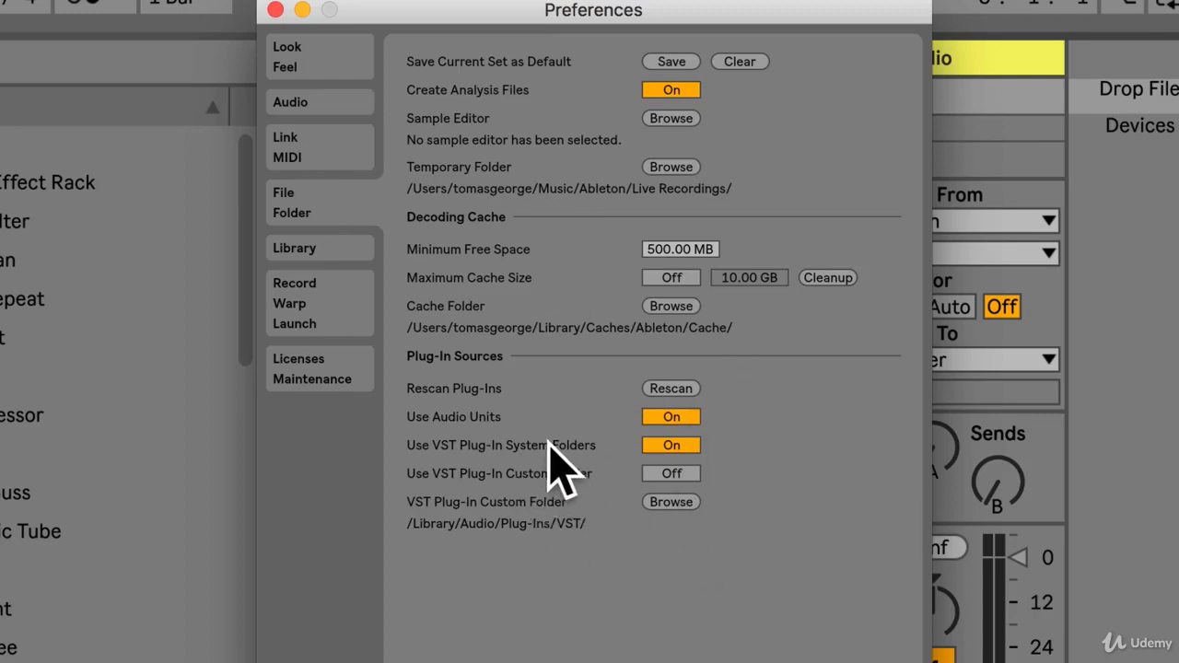
pyautogui.click(295, 251)
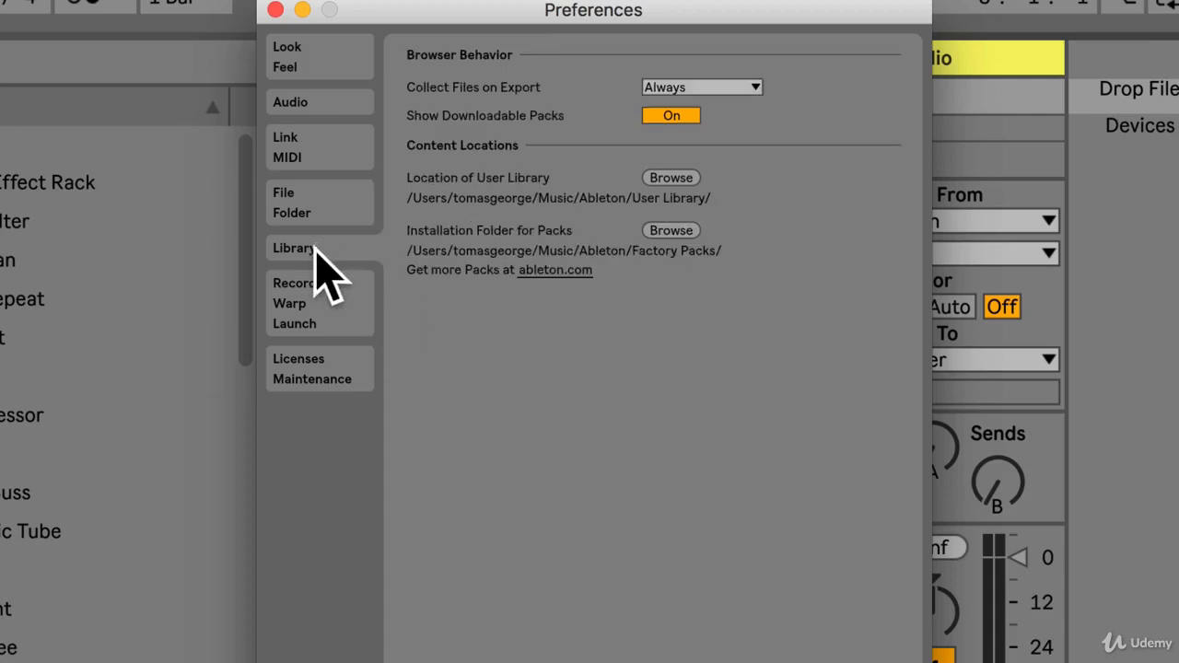
pyautogui.click(316, 291)
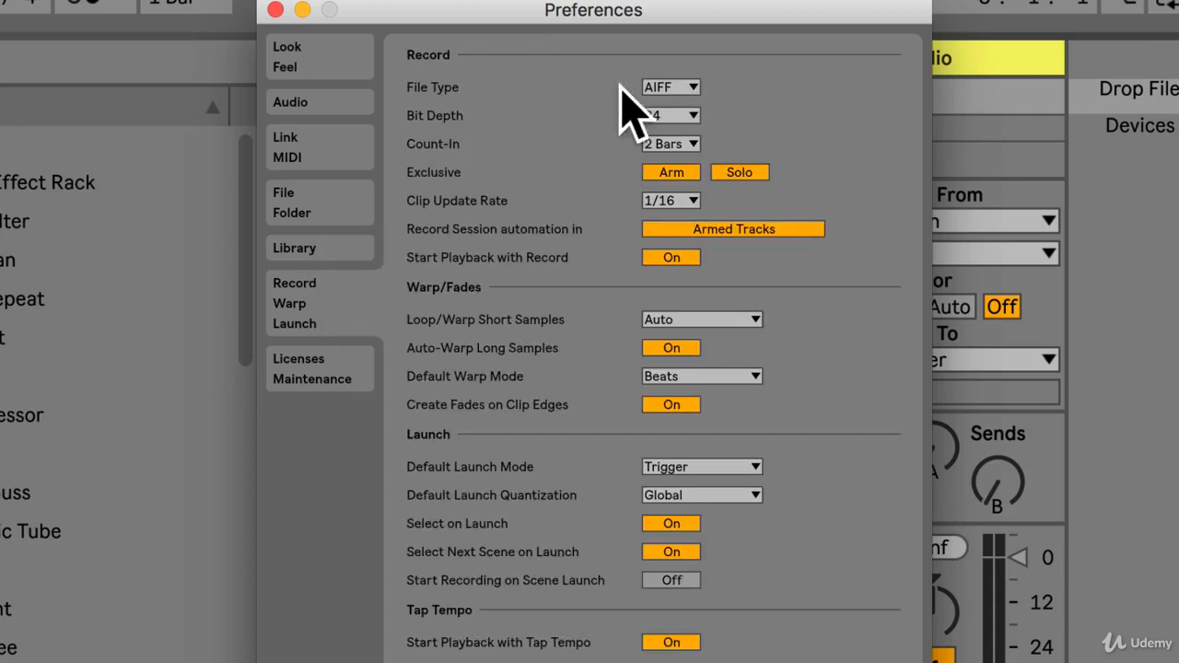